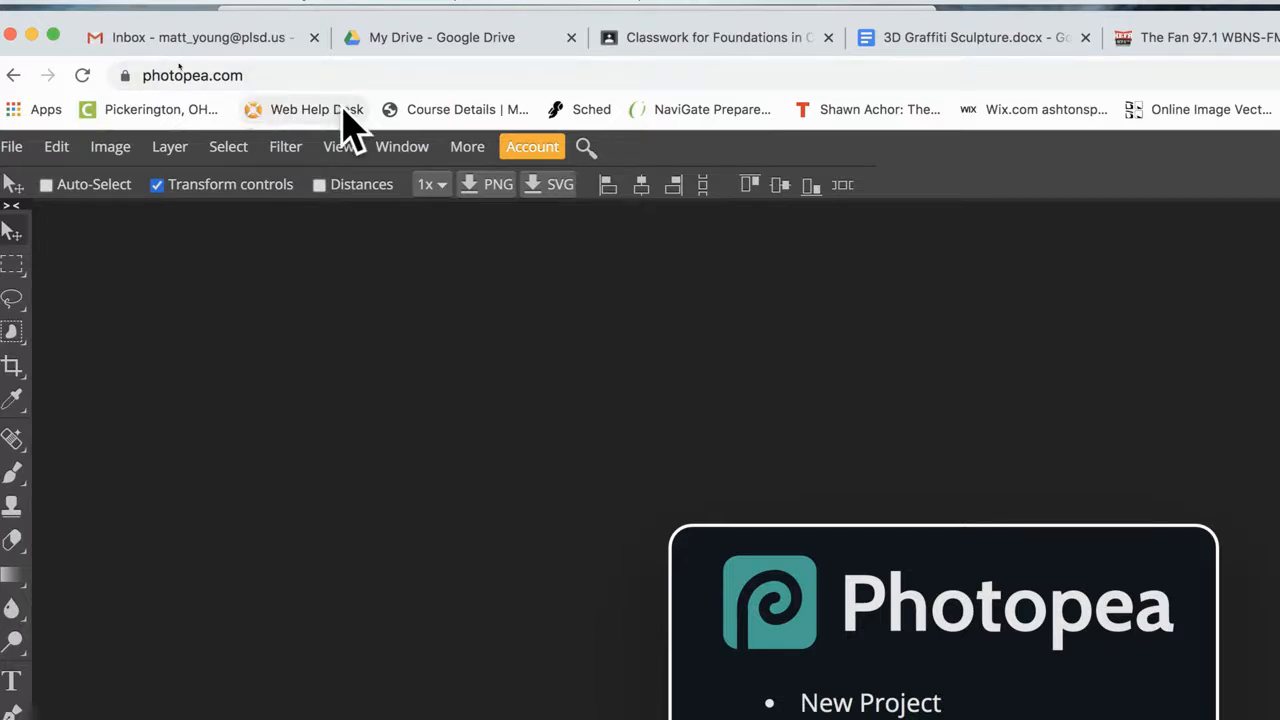
View the account details and plan options, and close them again.
click(527, 150)
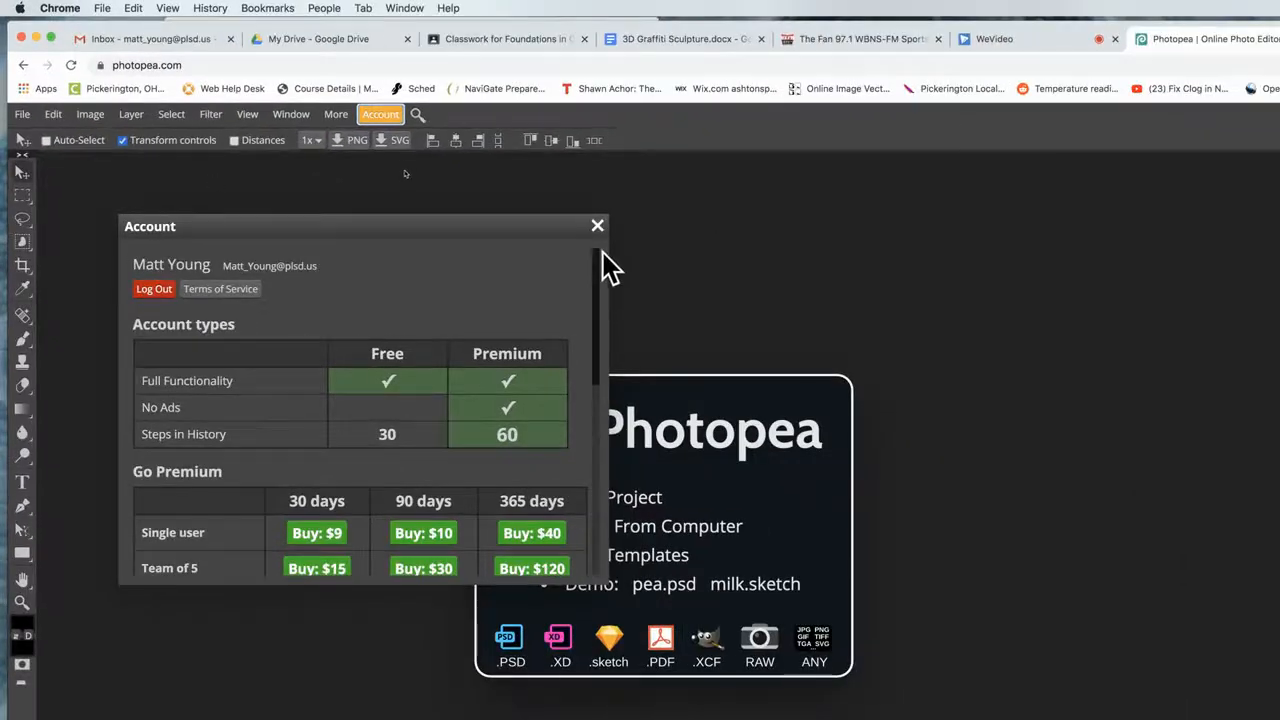
click(597, 227)
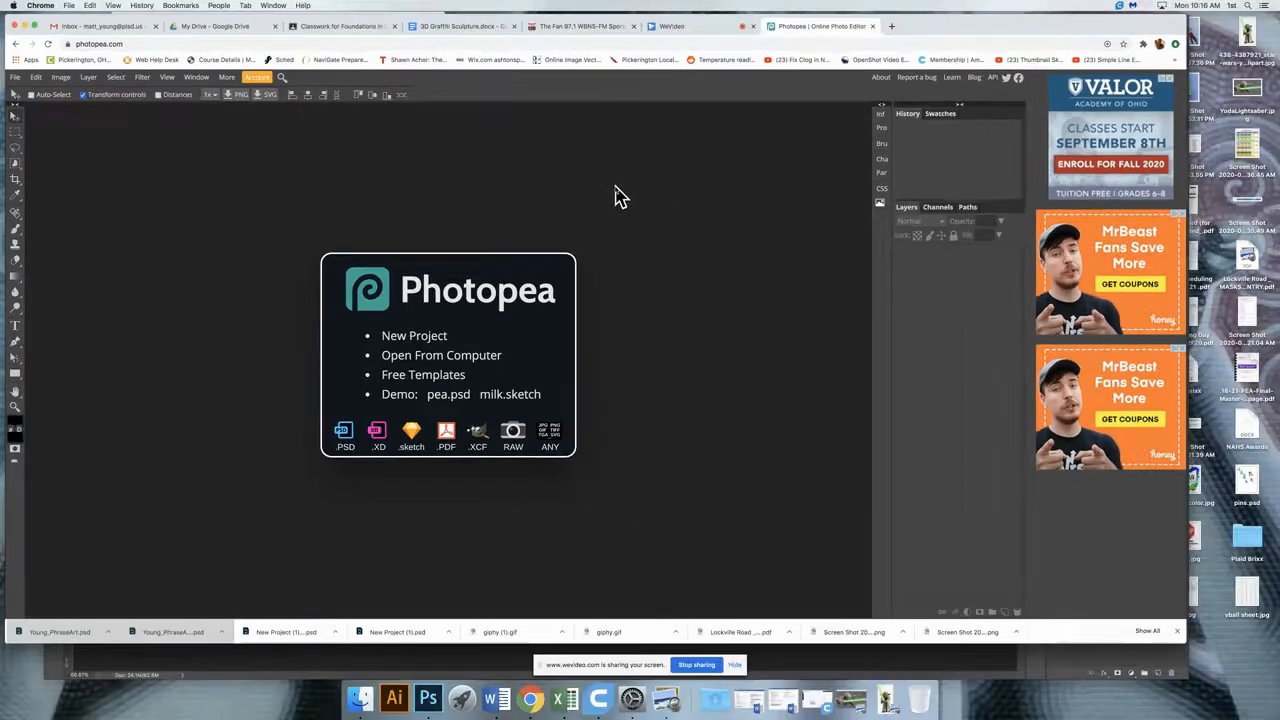
Switch to Photoshop and save the Yoda document to the Desktop in Photoshop format, named 1-Textart- plus the surname, with maximized compatibility.
click(428, 697)
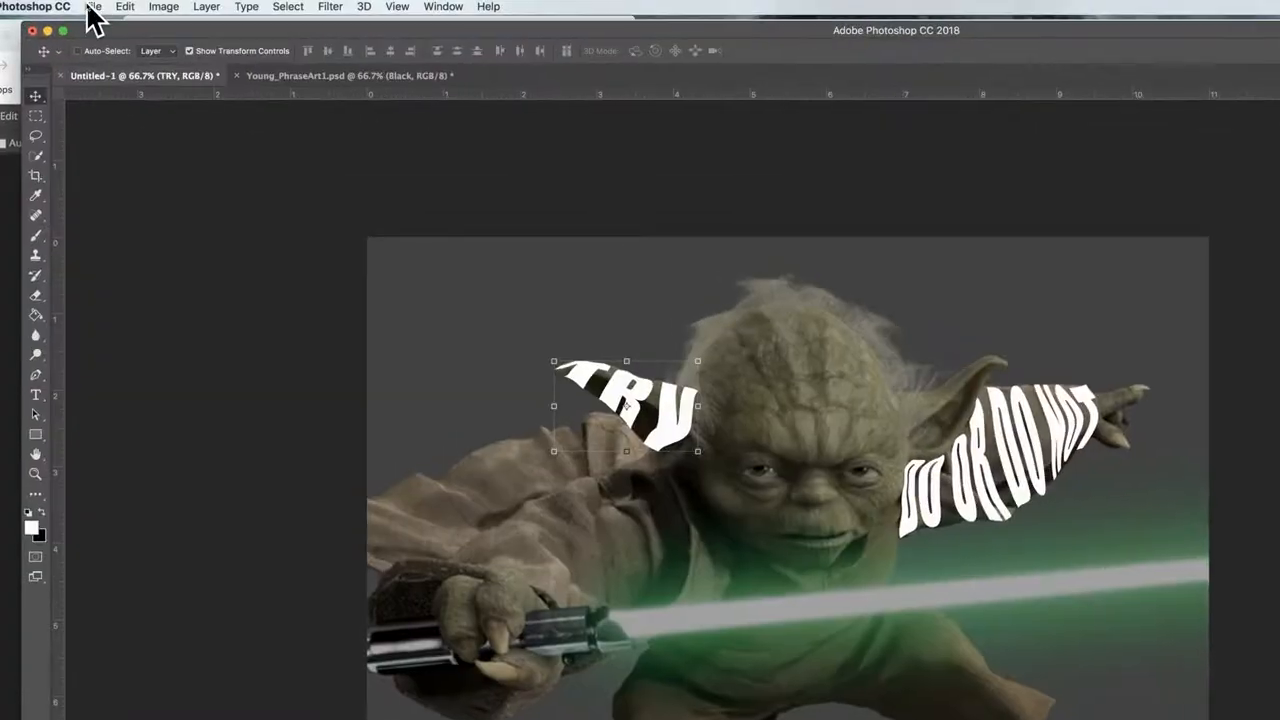
click(90, 5)
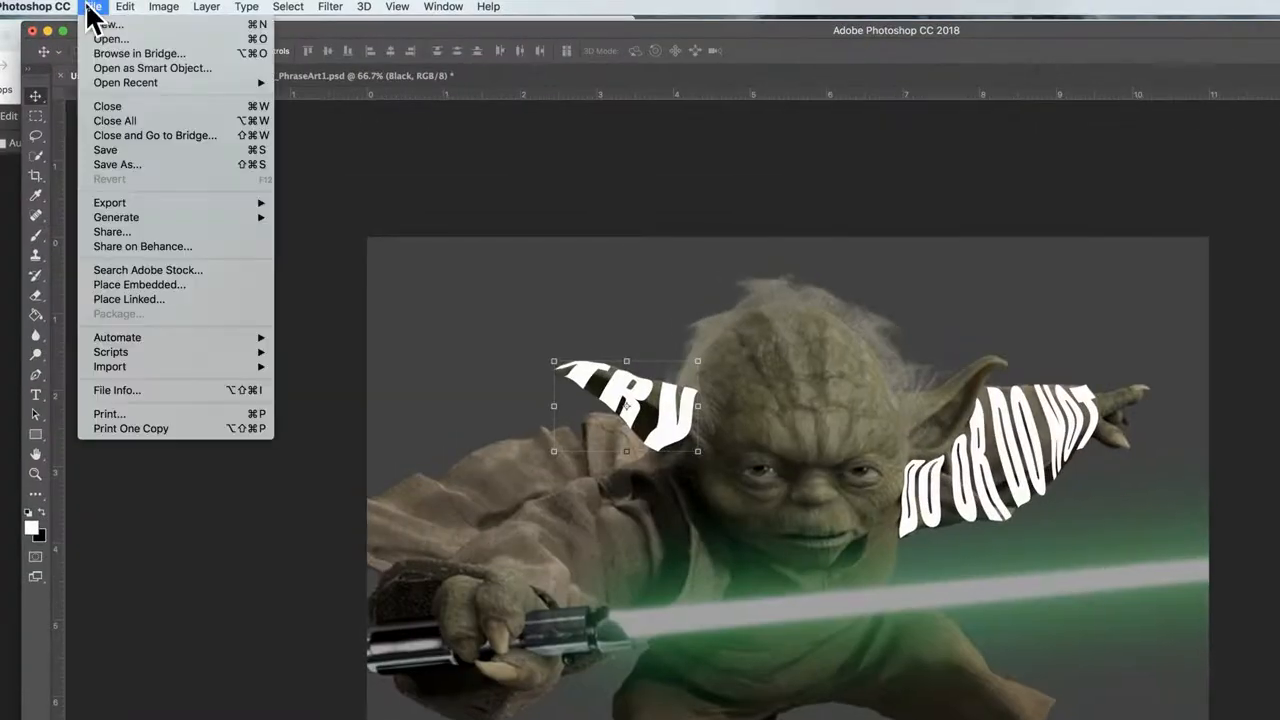
click(128, 164)
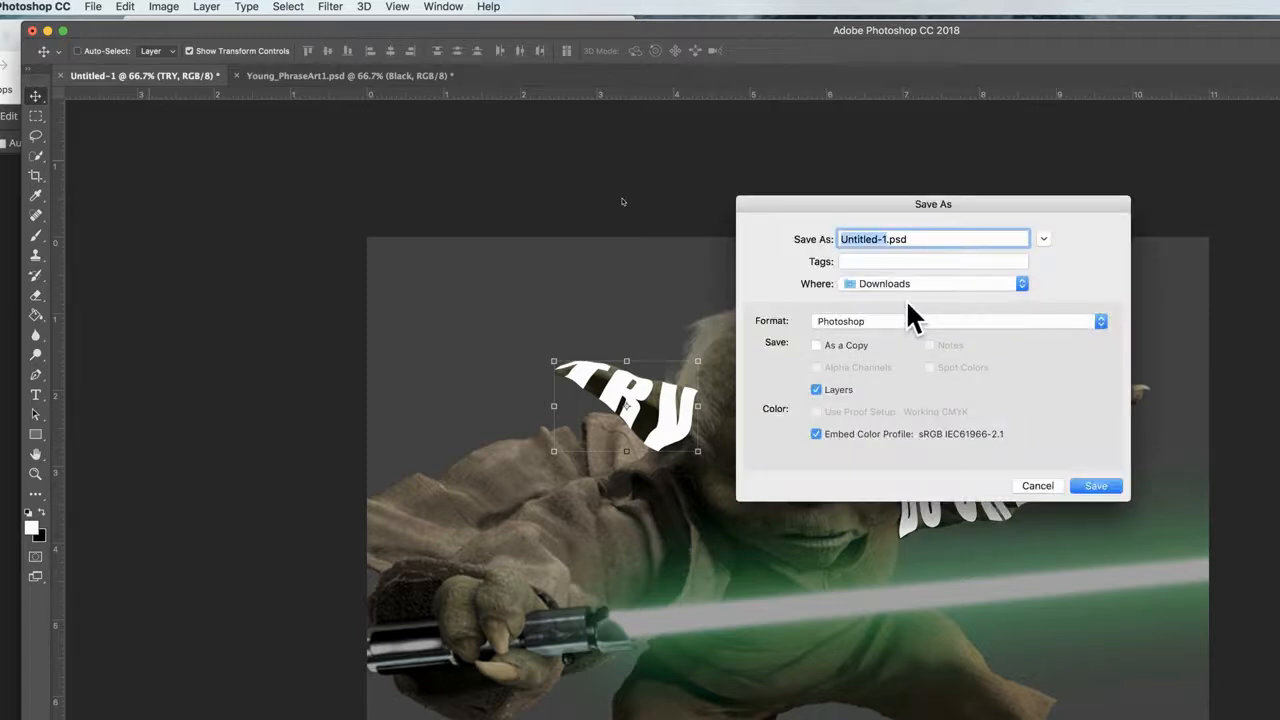
text(tart-Young)
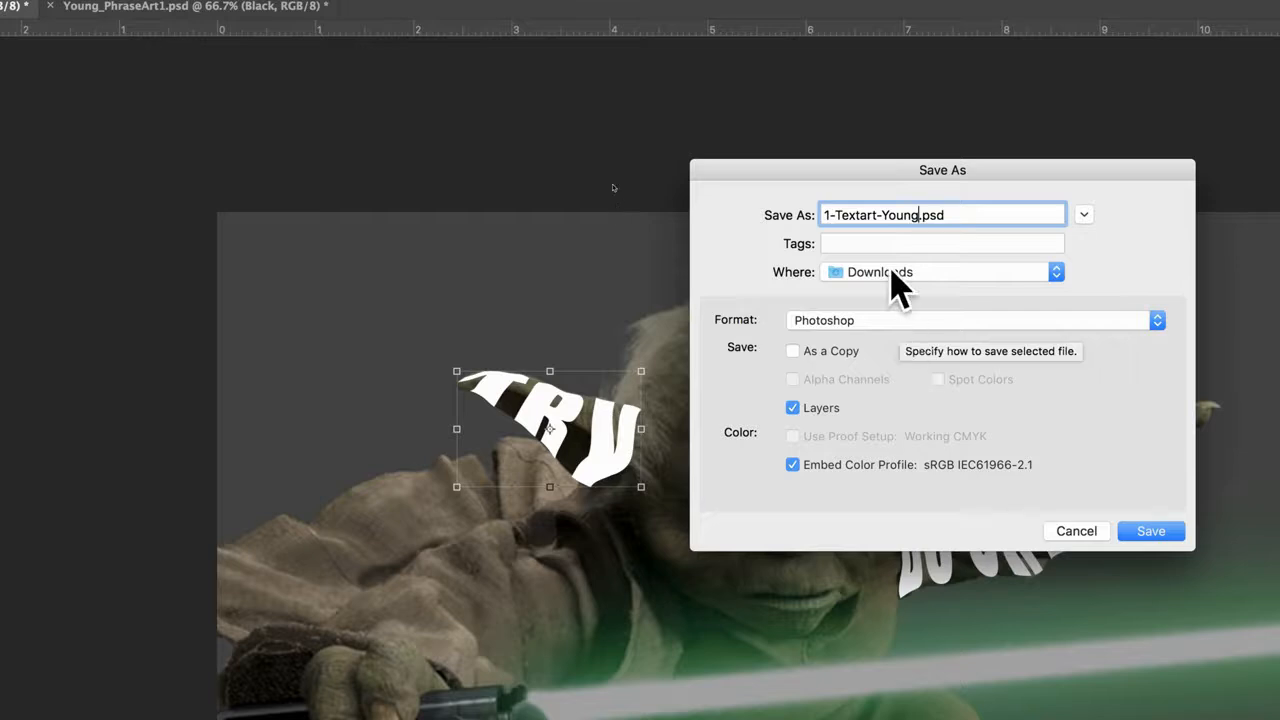
click(892, 286)
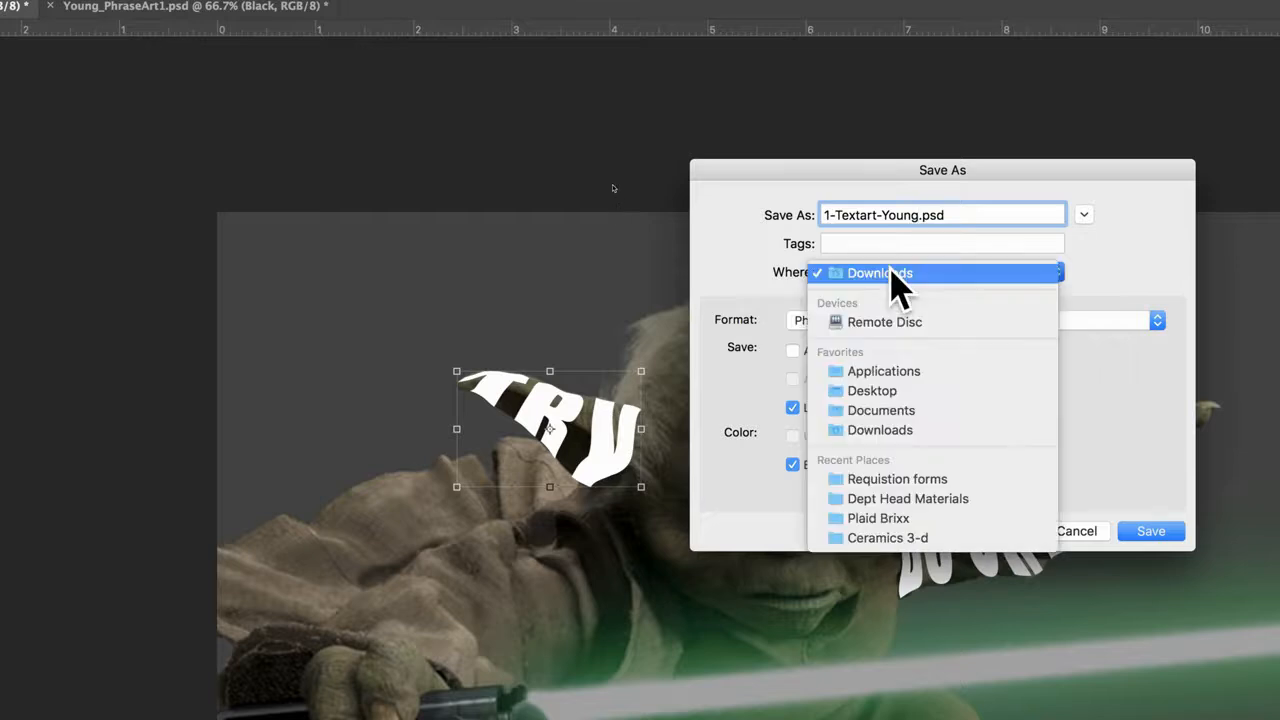
click(886, 392)
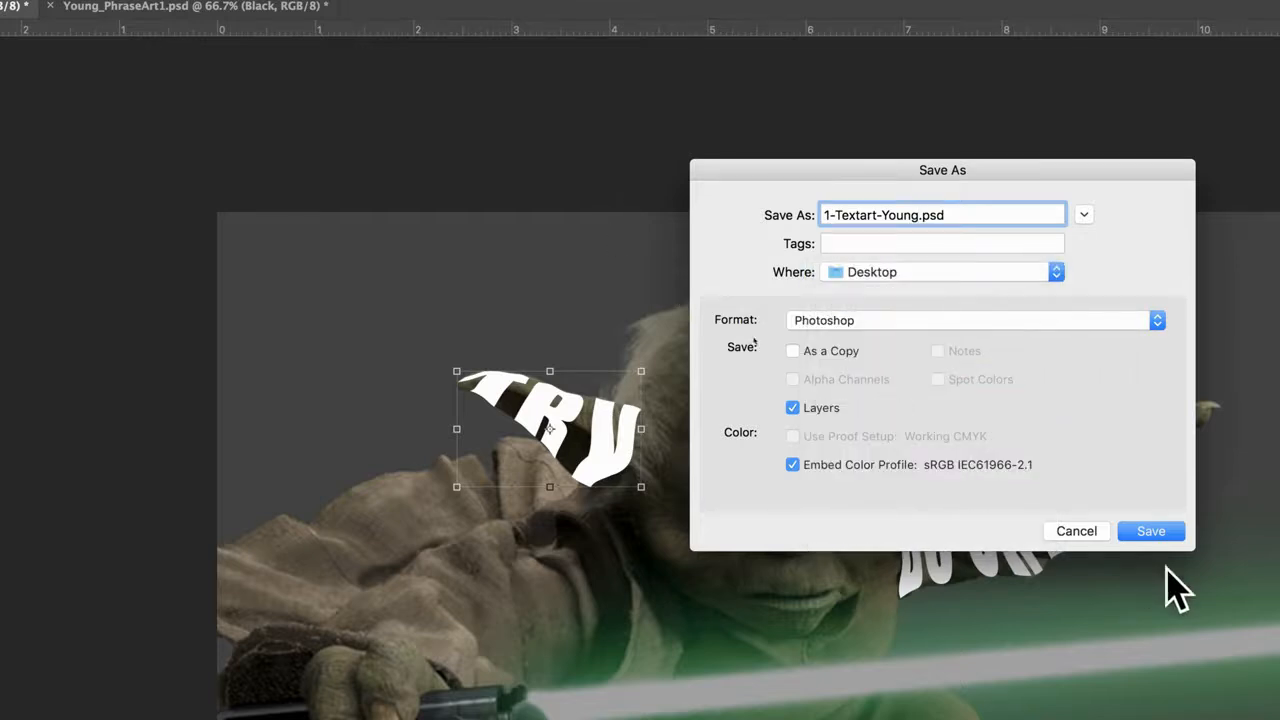
click(1158, 533)
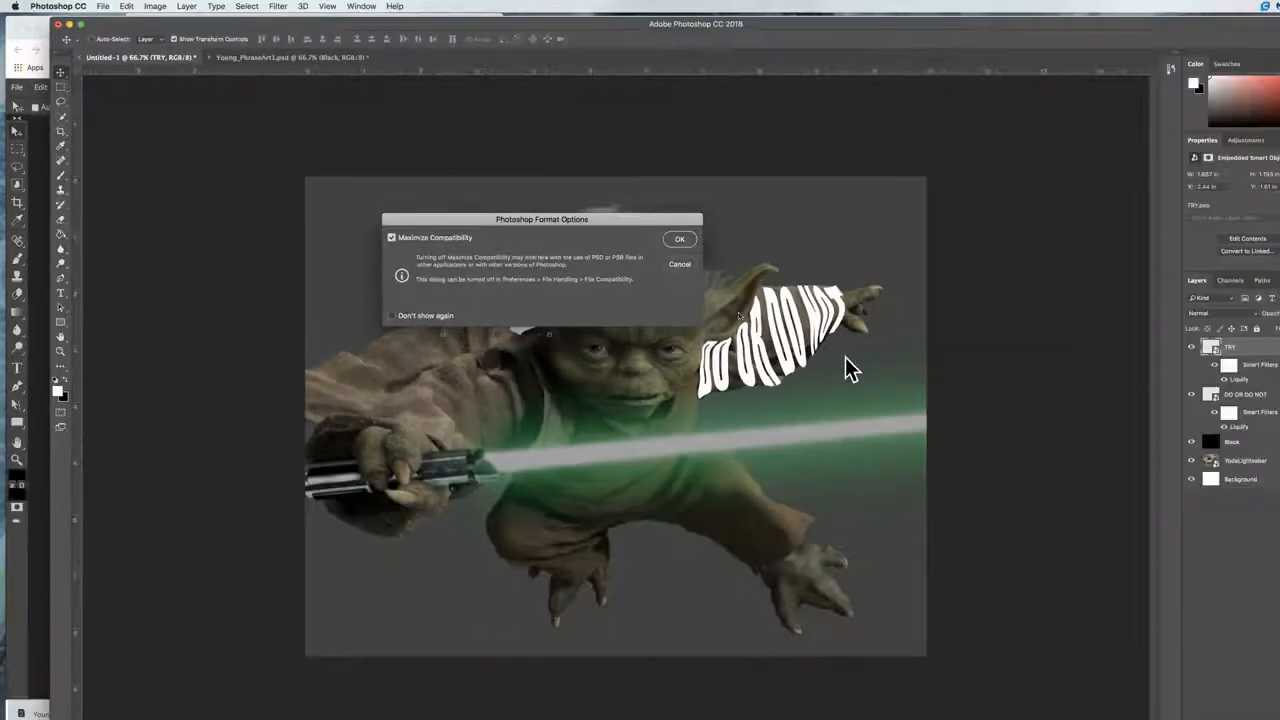
click(679, 239)
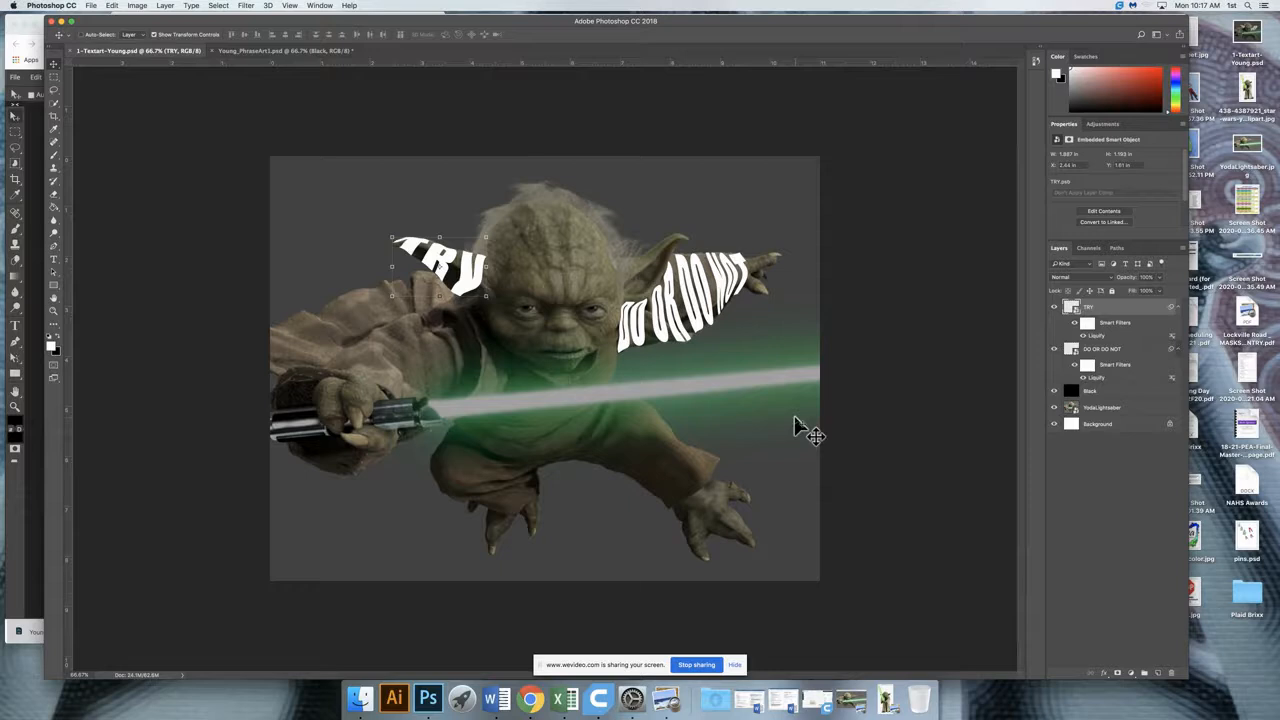
Switch to Google Drive in Chrome and upload the saved text-art PSD from the desktop to My Drive.
click(533, 700)
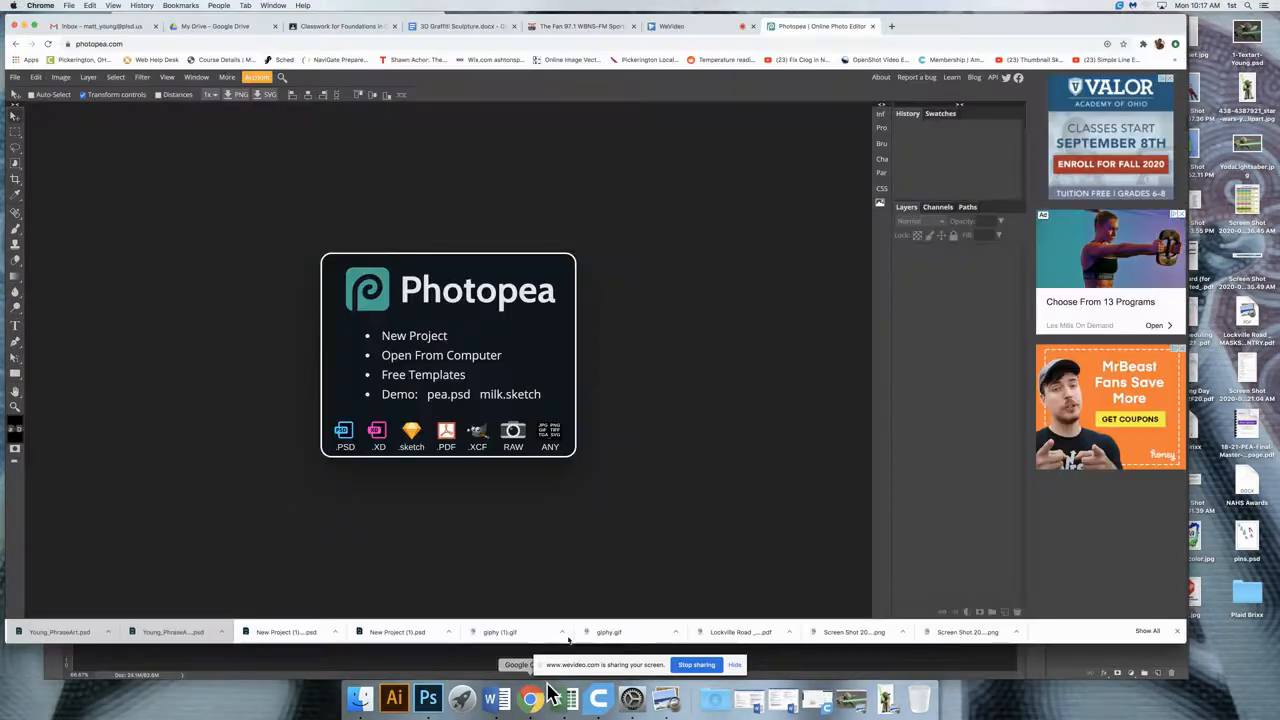
click(216, 27)
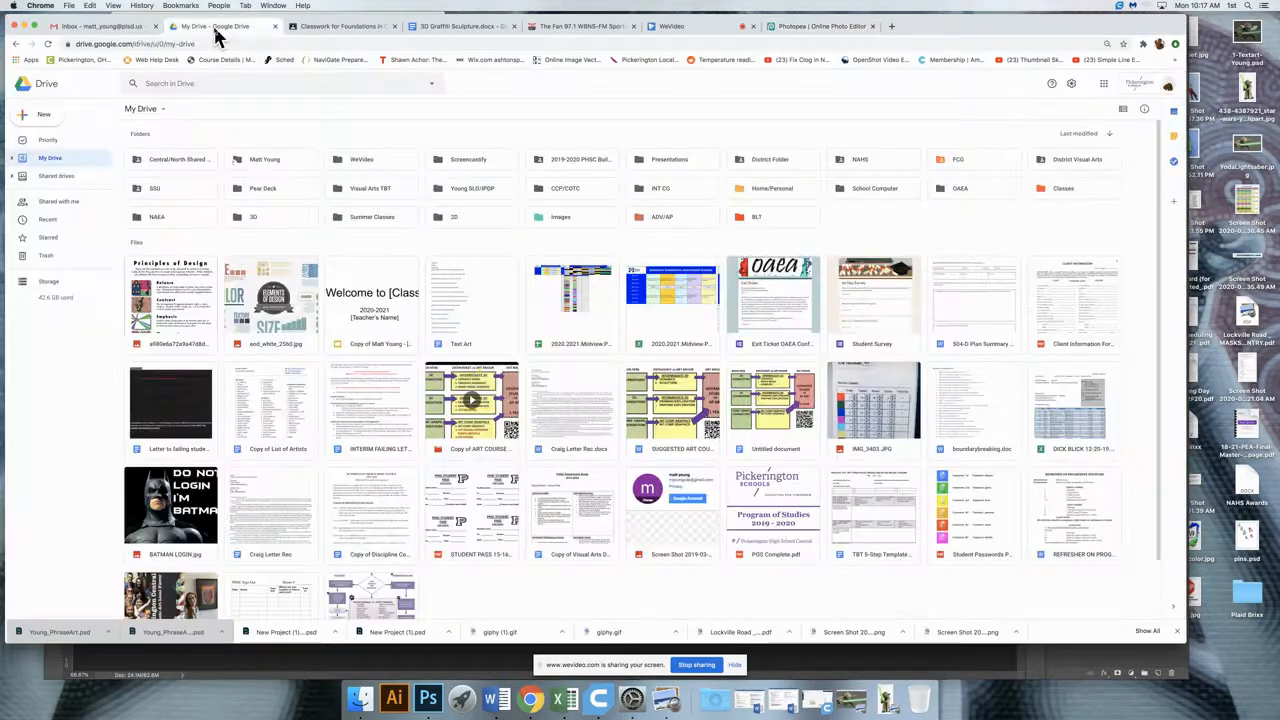
drag(1250, 40, 908, 238)
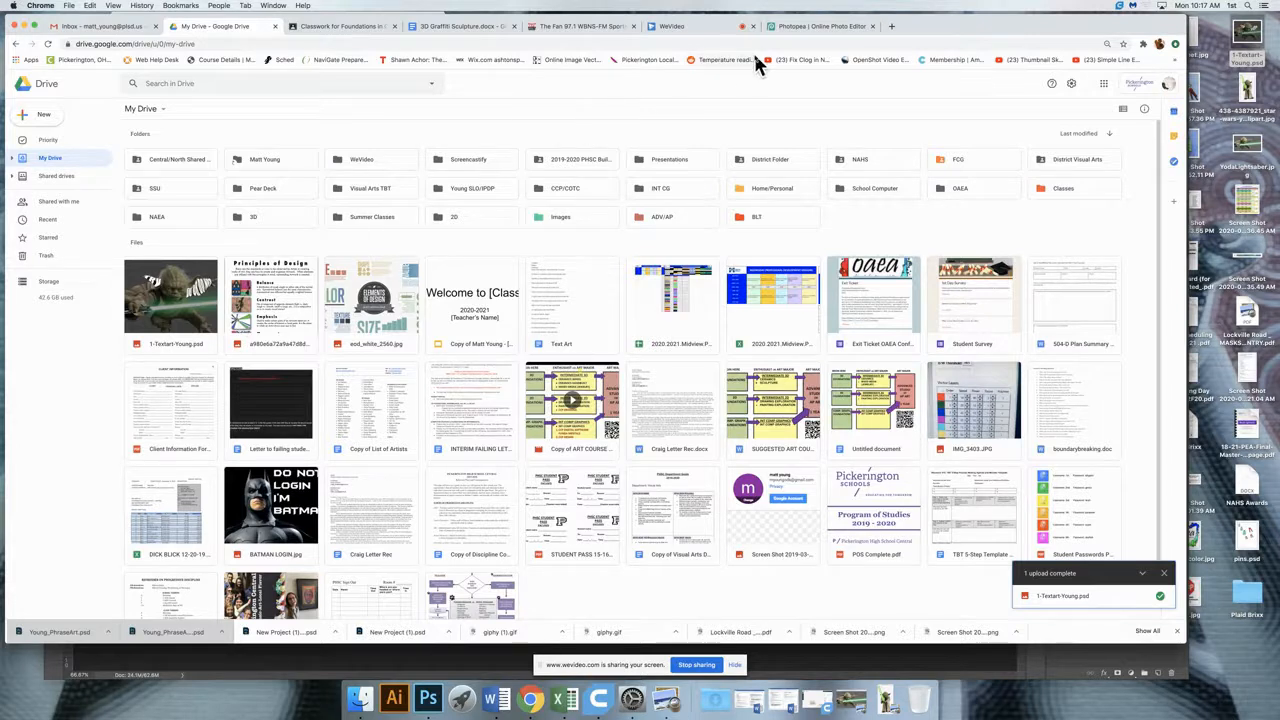
Return to Photopea and open the 1-Textart PSD from the Desktop folder.
click(805, 28)
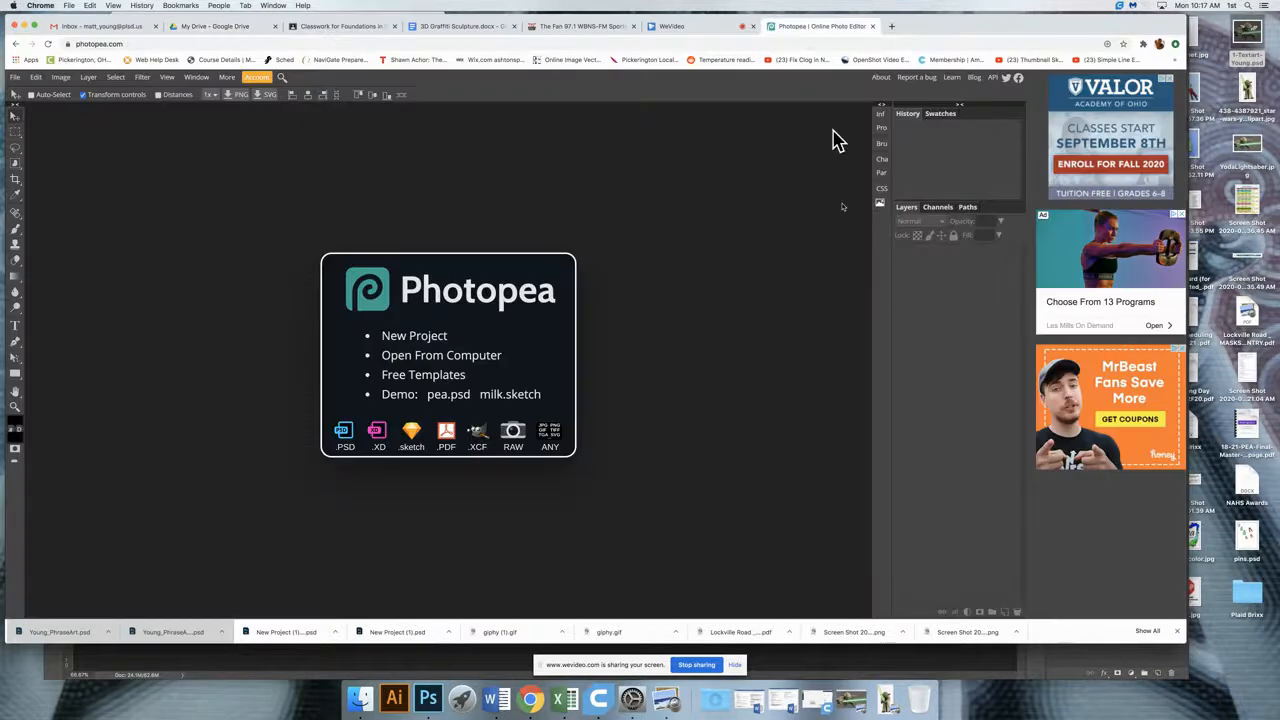
click(441, 356)
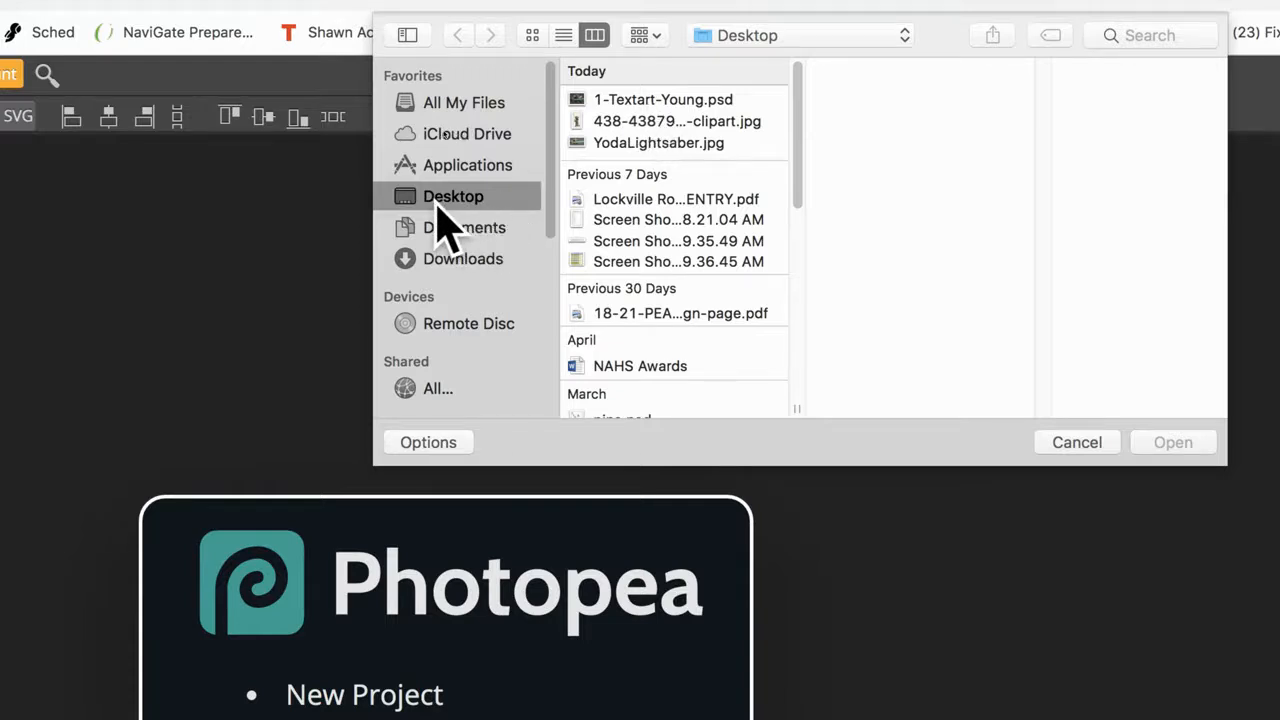
double_click(660, 100)
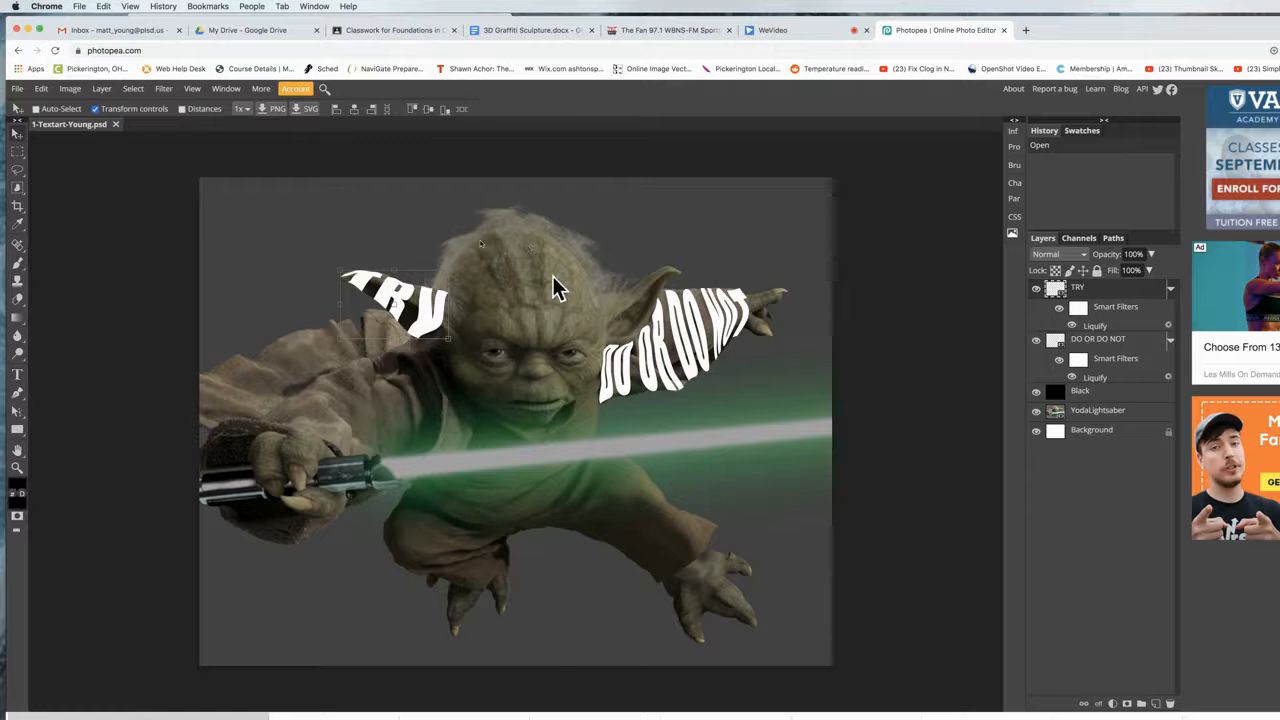
Browse the Type tool's font list and its previews for a suitable lettering font.
click(17, 374)
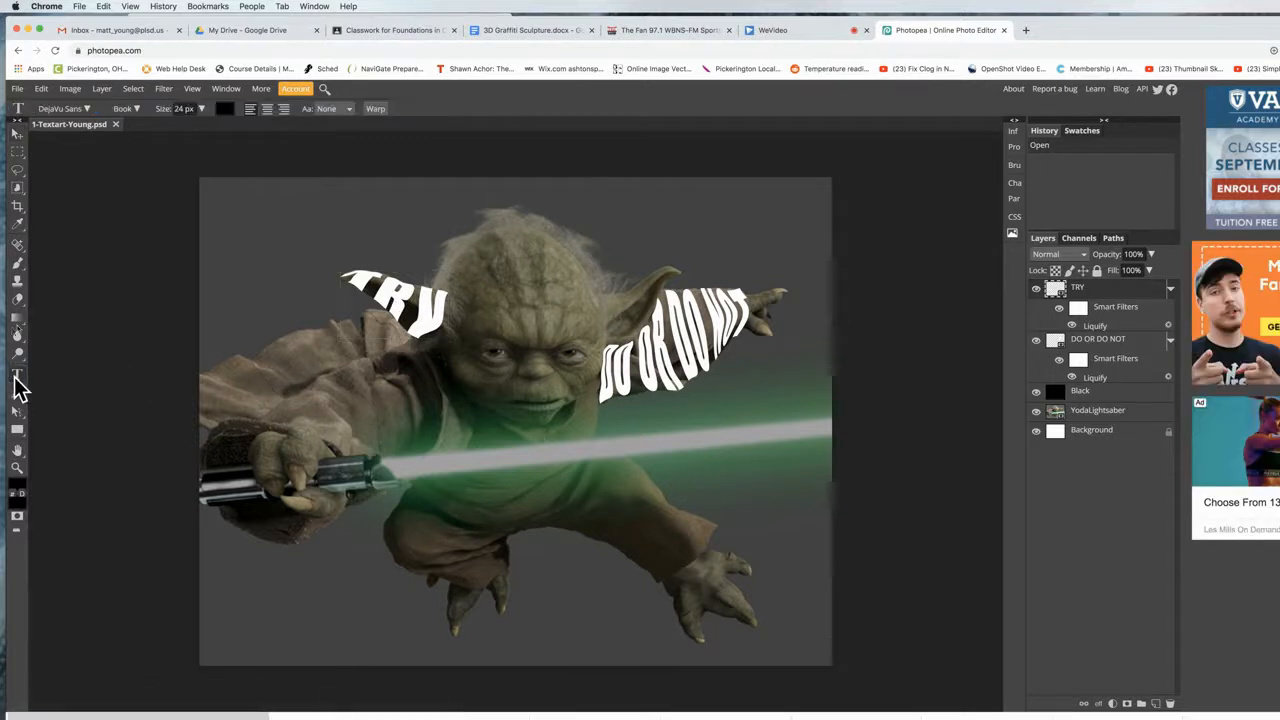
click(84, 109)
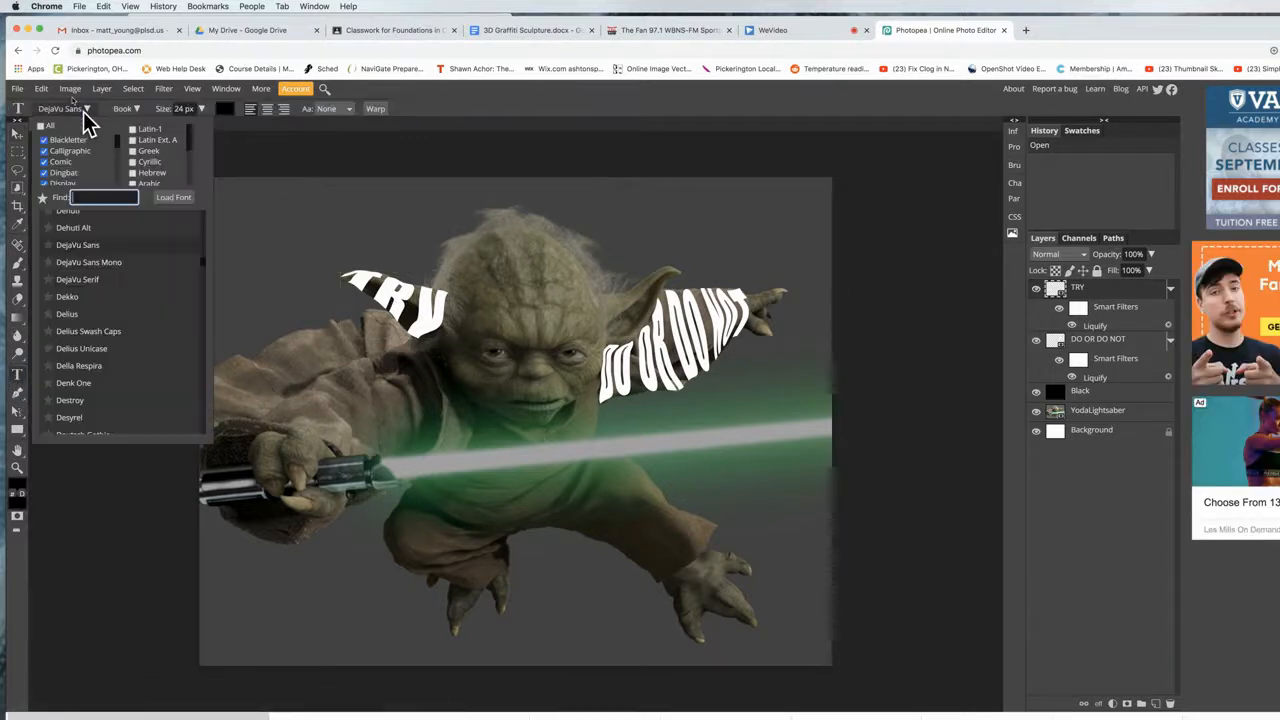
scroll(112, 327, down, 5)
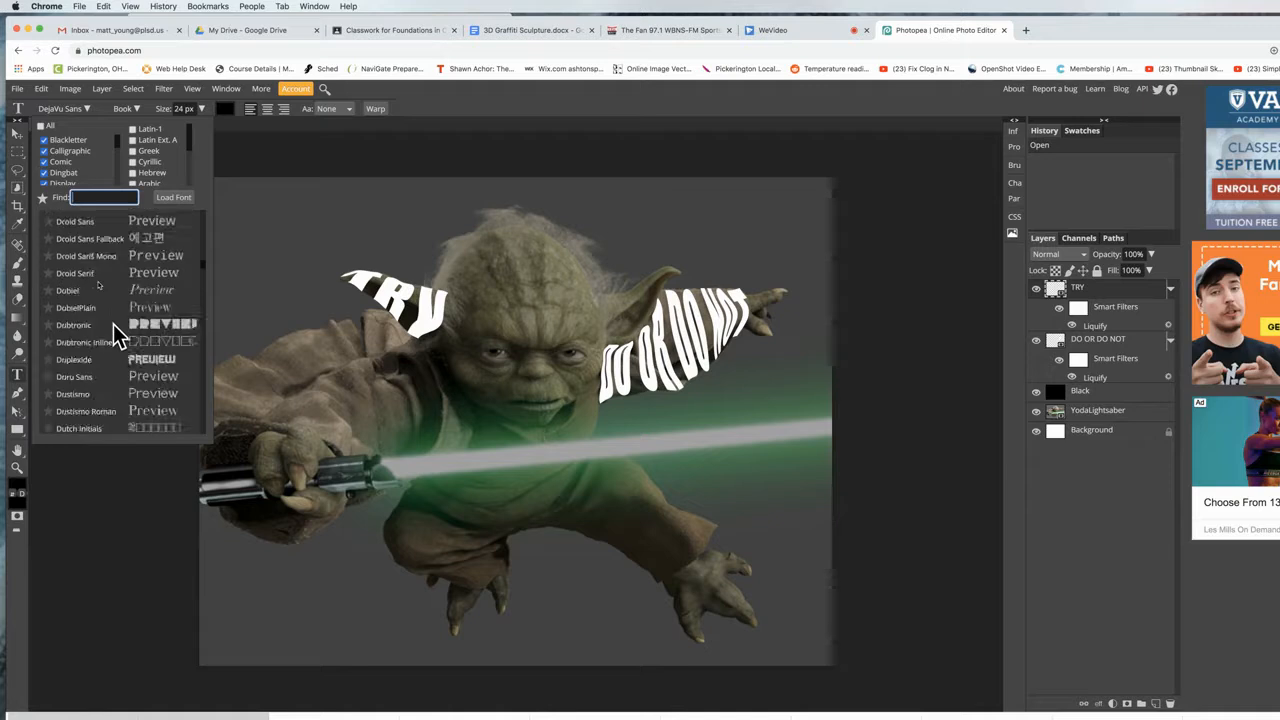
scroll(112, 320, down, 5)
scroll(111, 319, down, 10)
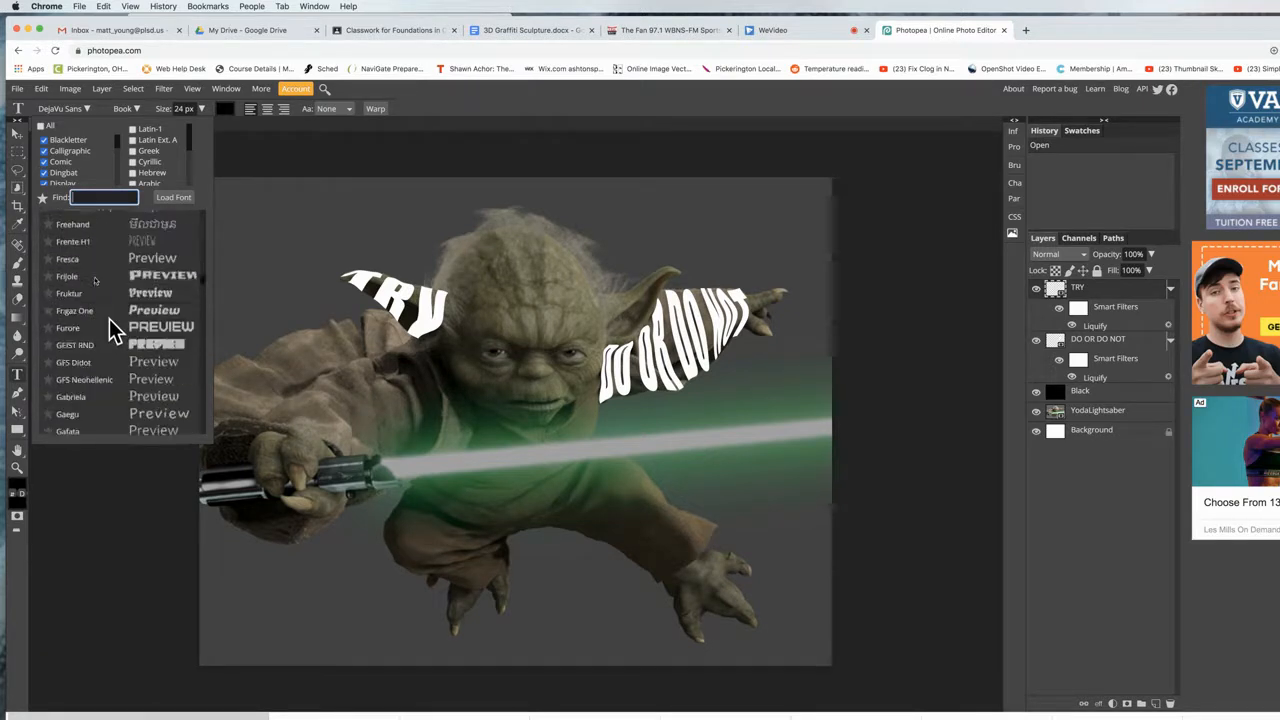
scroll(108, 318, down, 10)
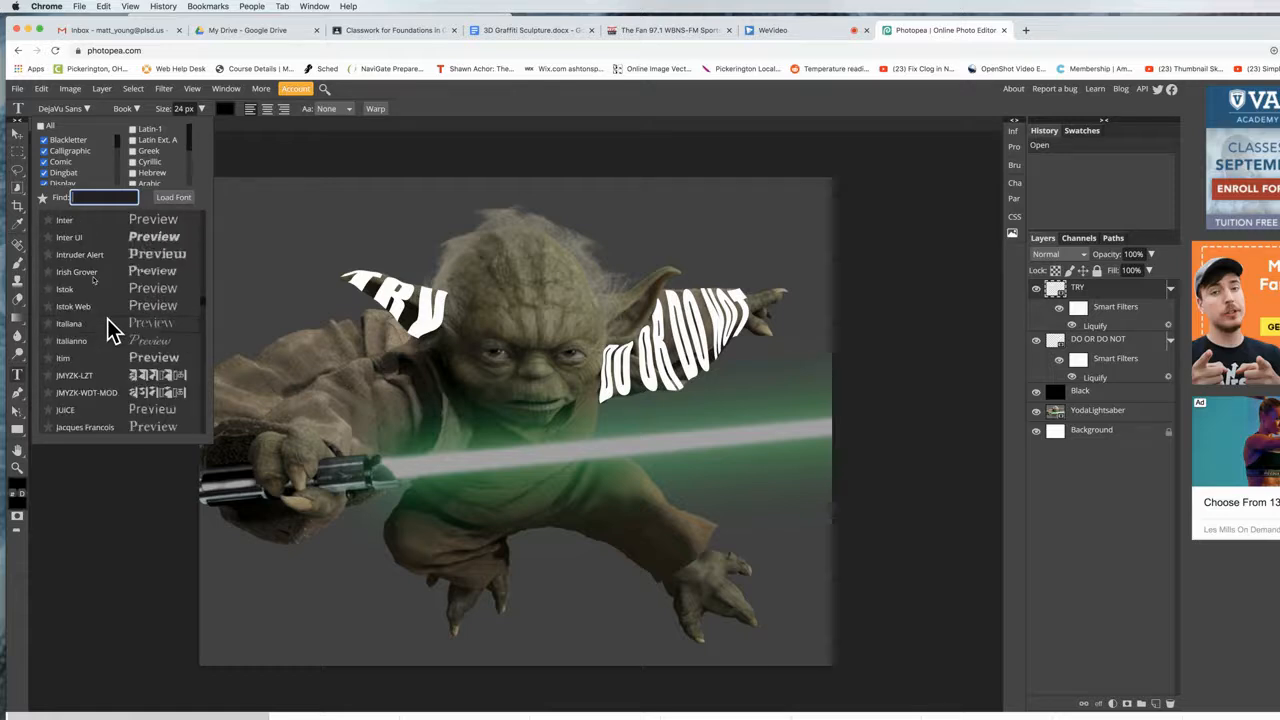
scroll(108, 320, up, 2)
scroll(108, 320, up, 5)
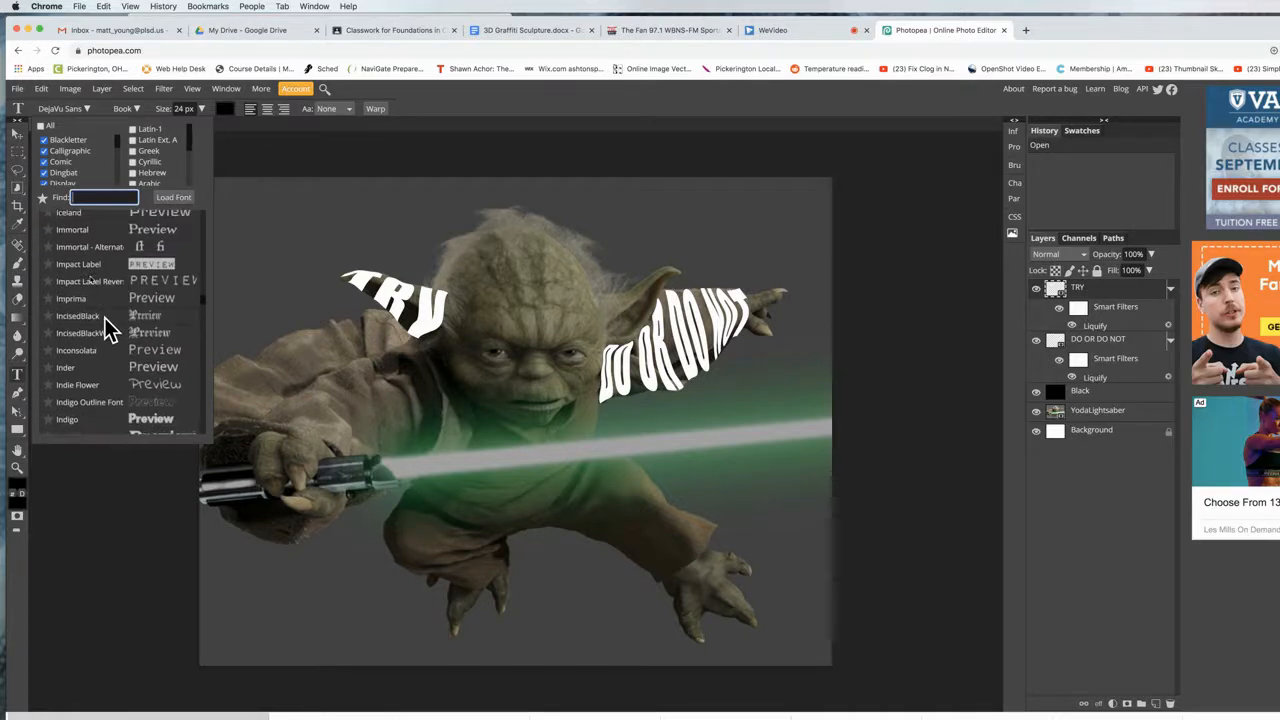
scroll(87, 262, up, 1)
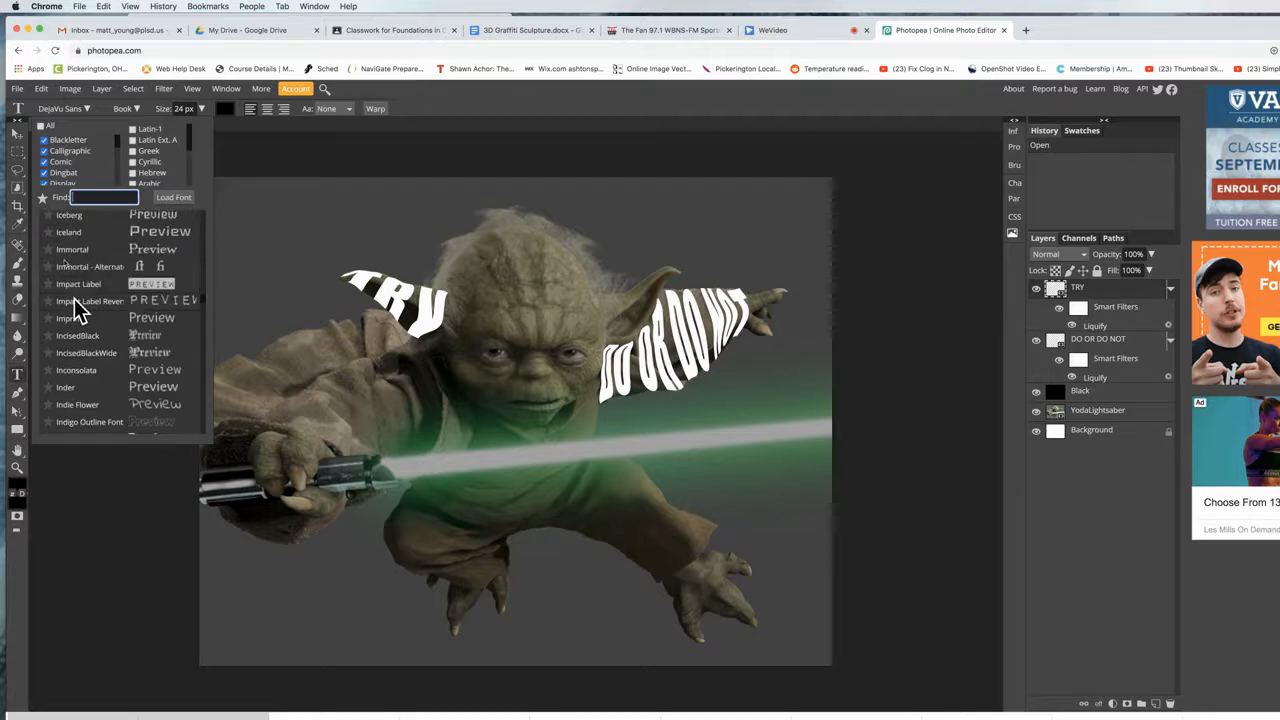
Start a text layer near the word TRY, search the fonts for "imp" and choose Simpel.
click(303, 268)
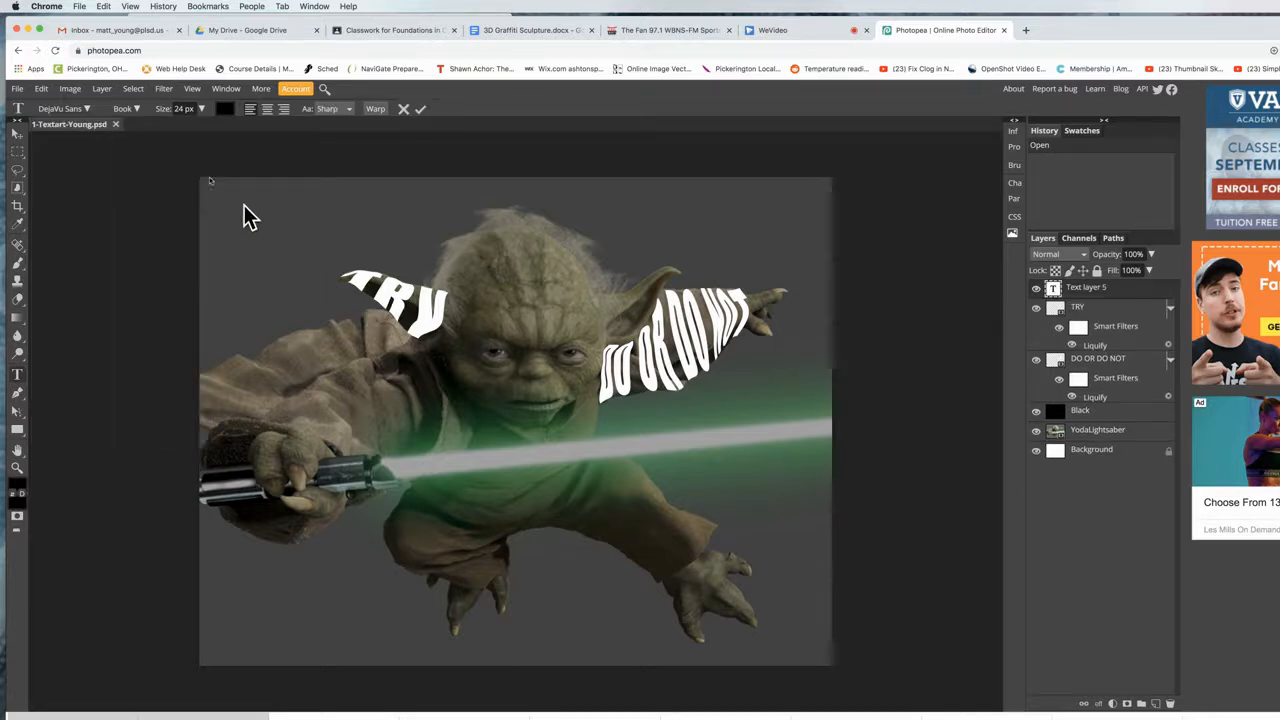
click(87, 109)
text(imap)
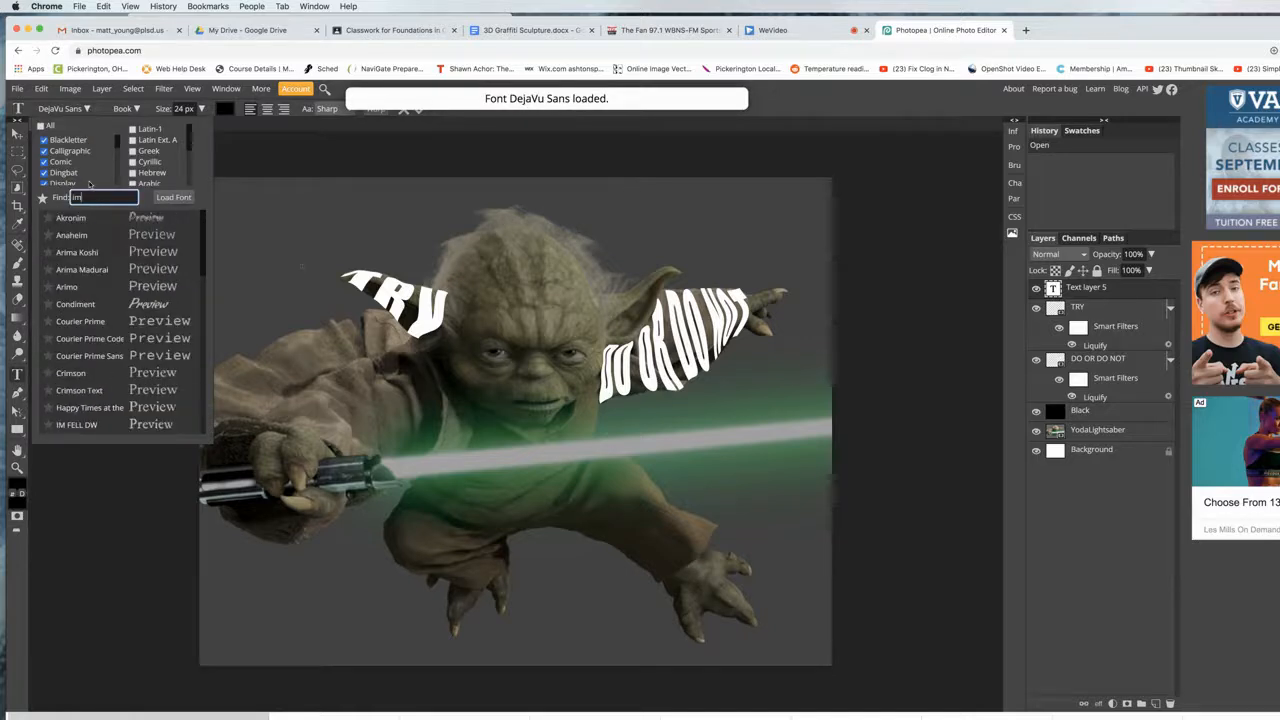
key(BackSpace)
key(BackSpace)
text(p)
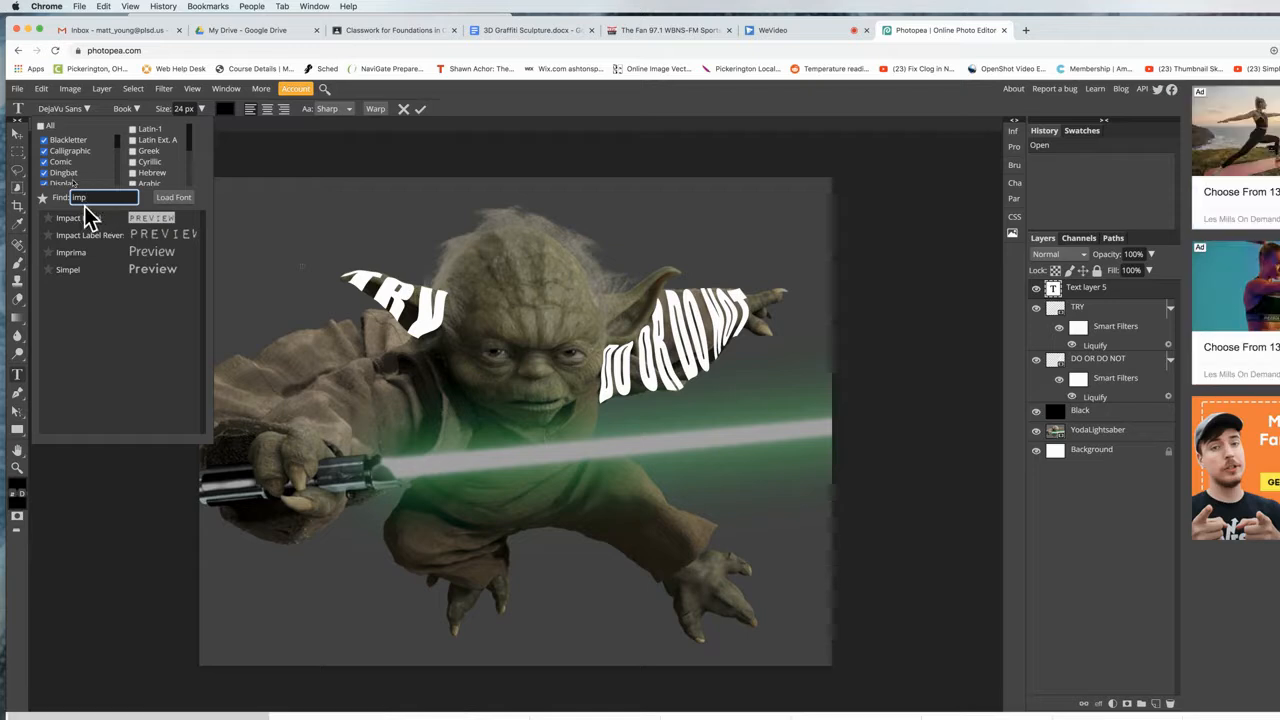
click(74, 268)
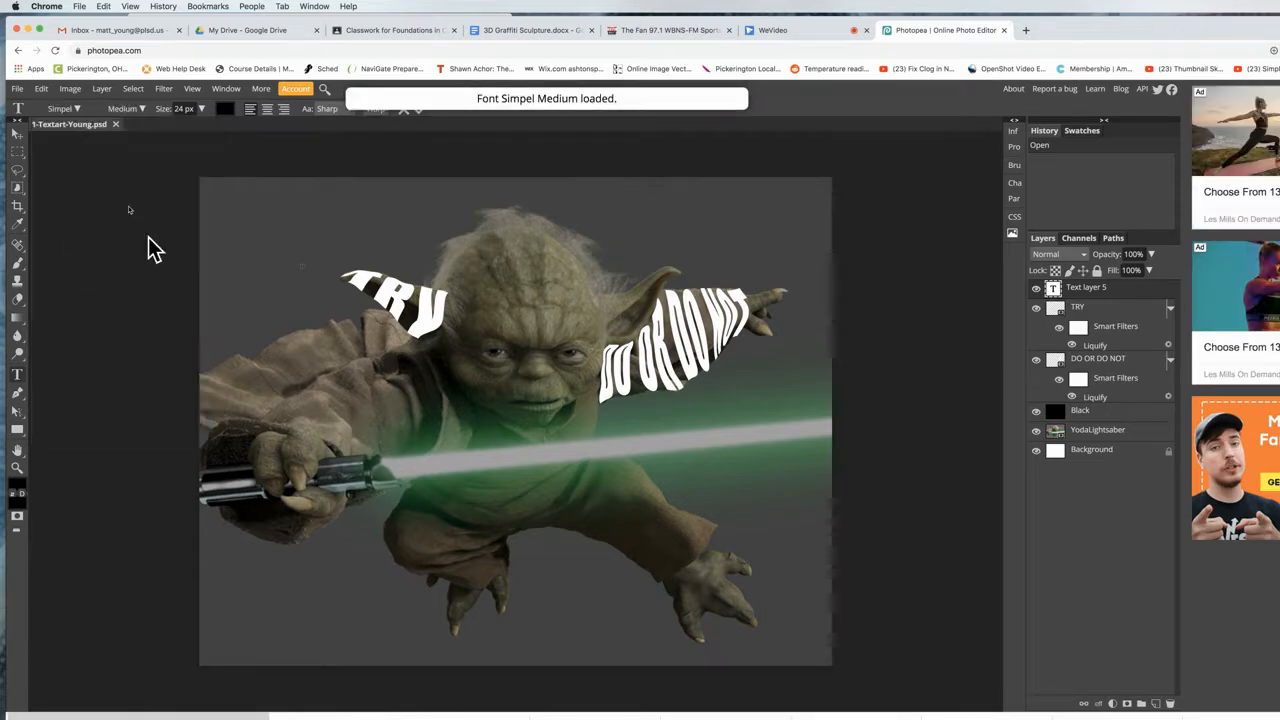
Set the text size to 53 px and try changing the text colour.
mouse_move(194, 113)
mouse_down()
mouse_move(183, 129)
mouse_move(194, 135)
mouse_up()
click(224, 108)
drag(140, 200, 94, 181)
click(366, 175)
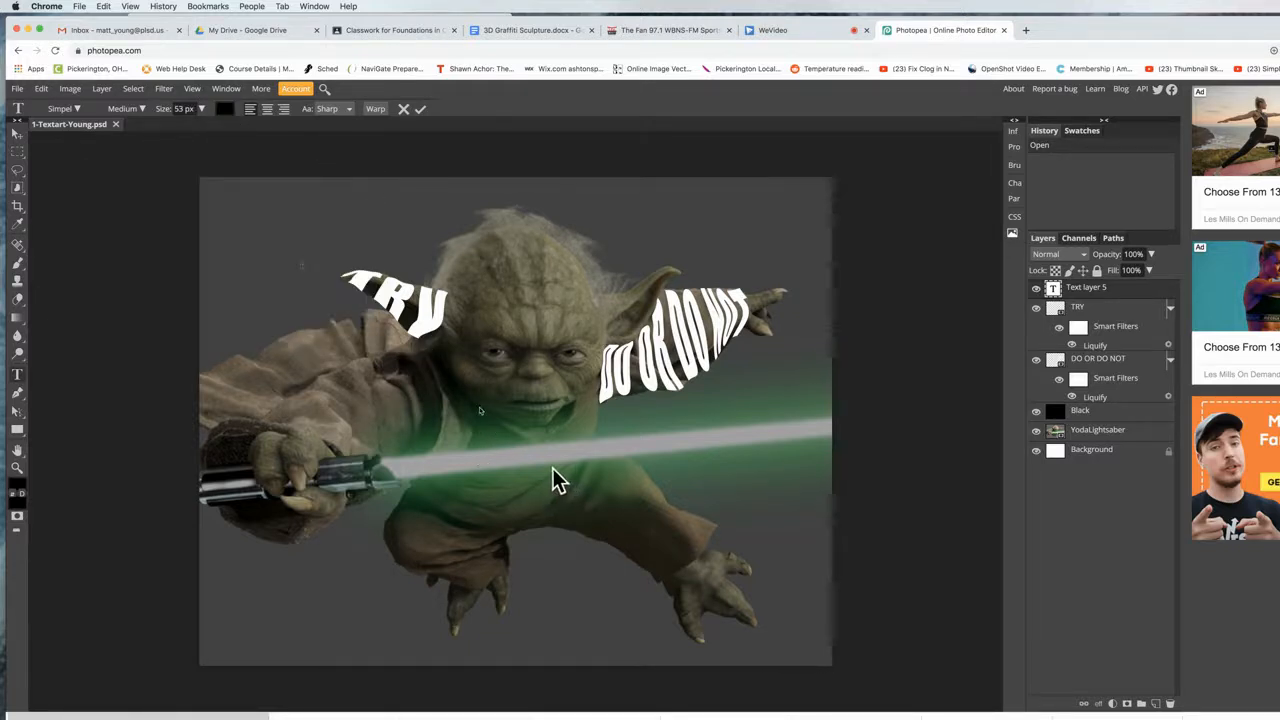
Draw a text box over Yoda's leg below the lightsaber, enter DO and colour the text white.
click(20, 375)
drag(553, 468, 731, 567)
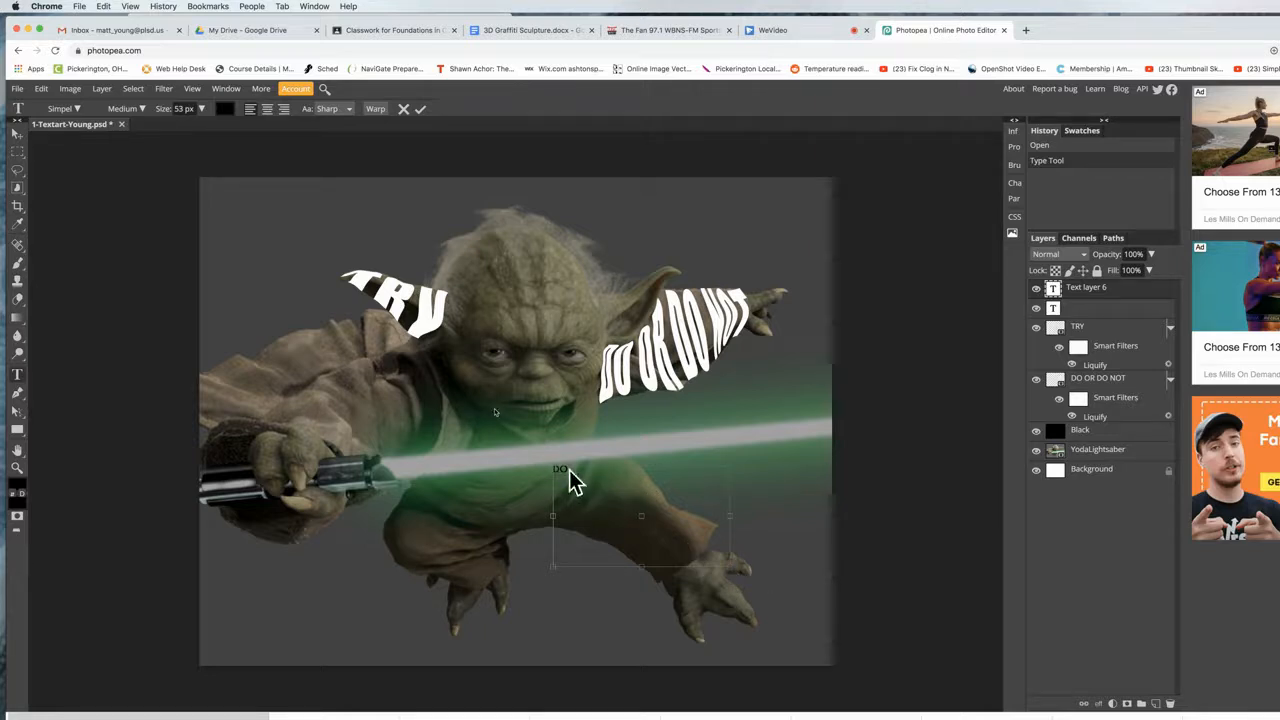
click(226, 110)
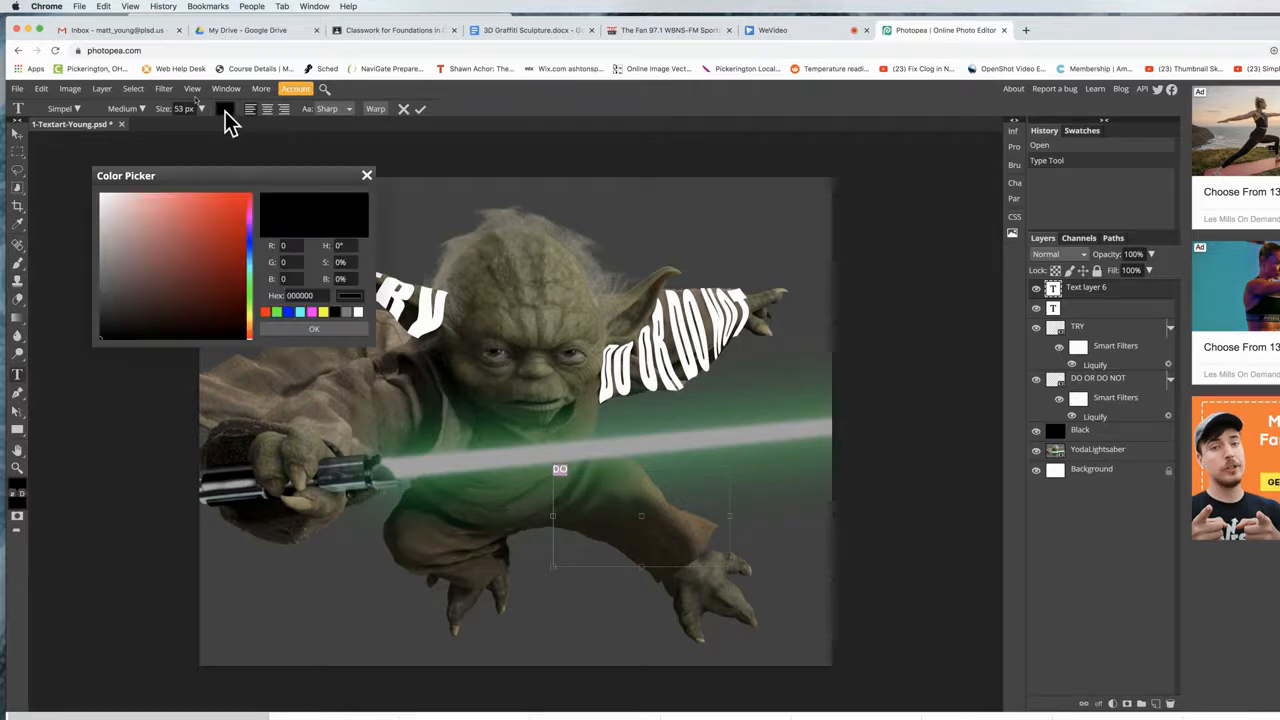
drag(181, 260, 80, 178)
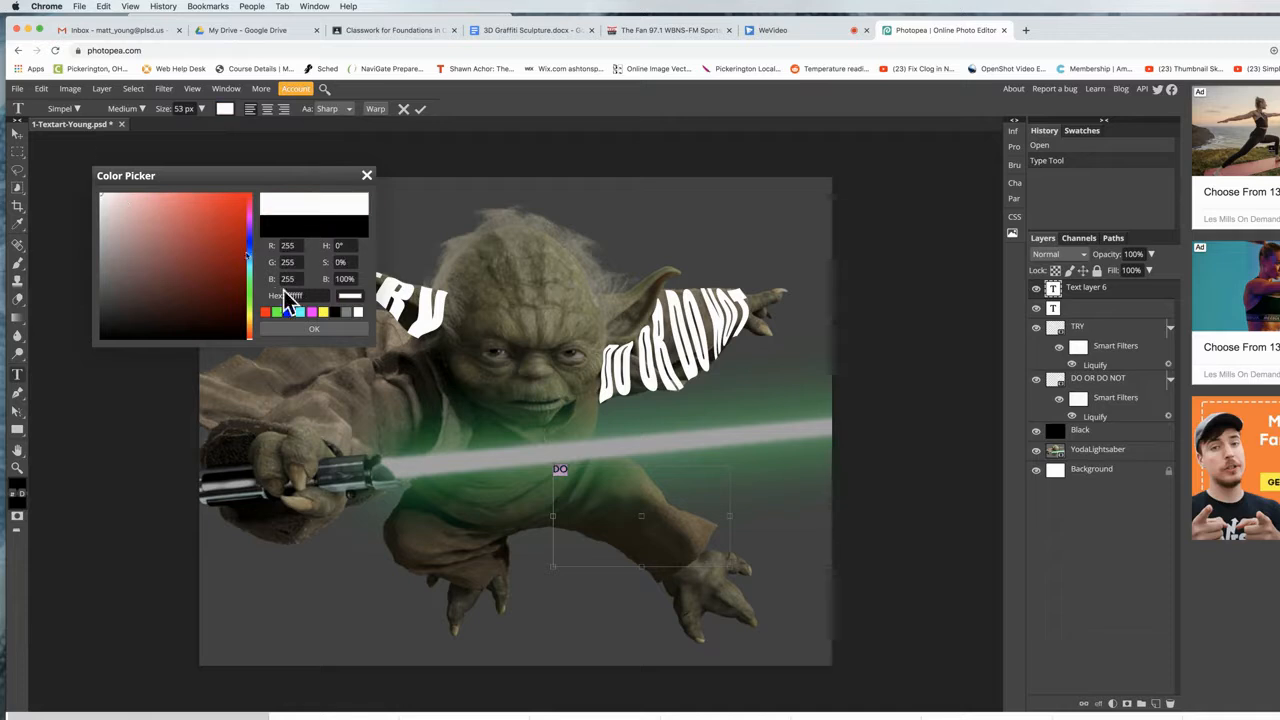
click(314, 329)
Complete the wording as DO OR DO NOT, shrink the text box to fit it and commit the text.
click(568, 482)
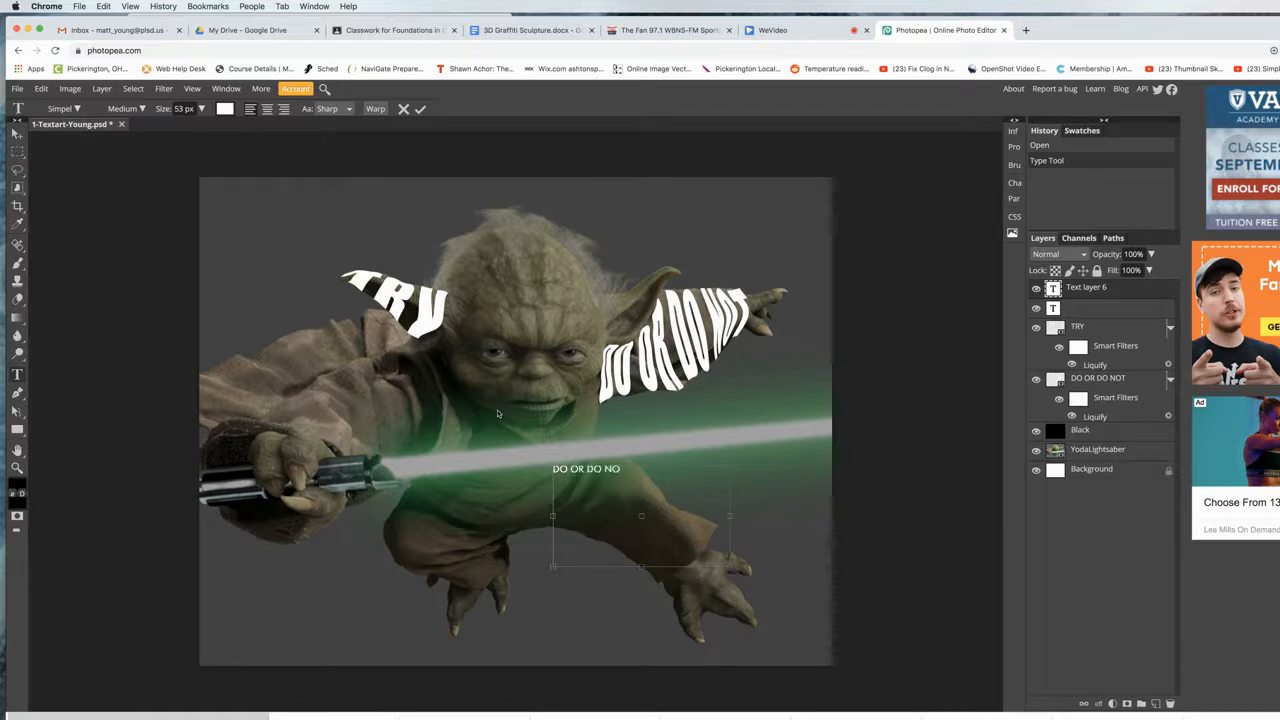
drag(731, 567, 634, 495)
click(421, 111)
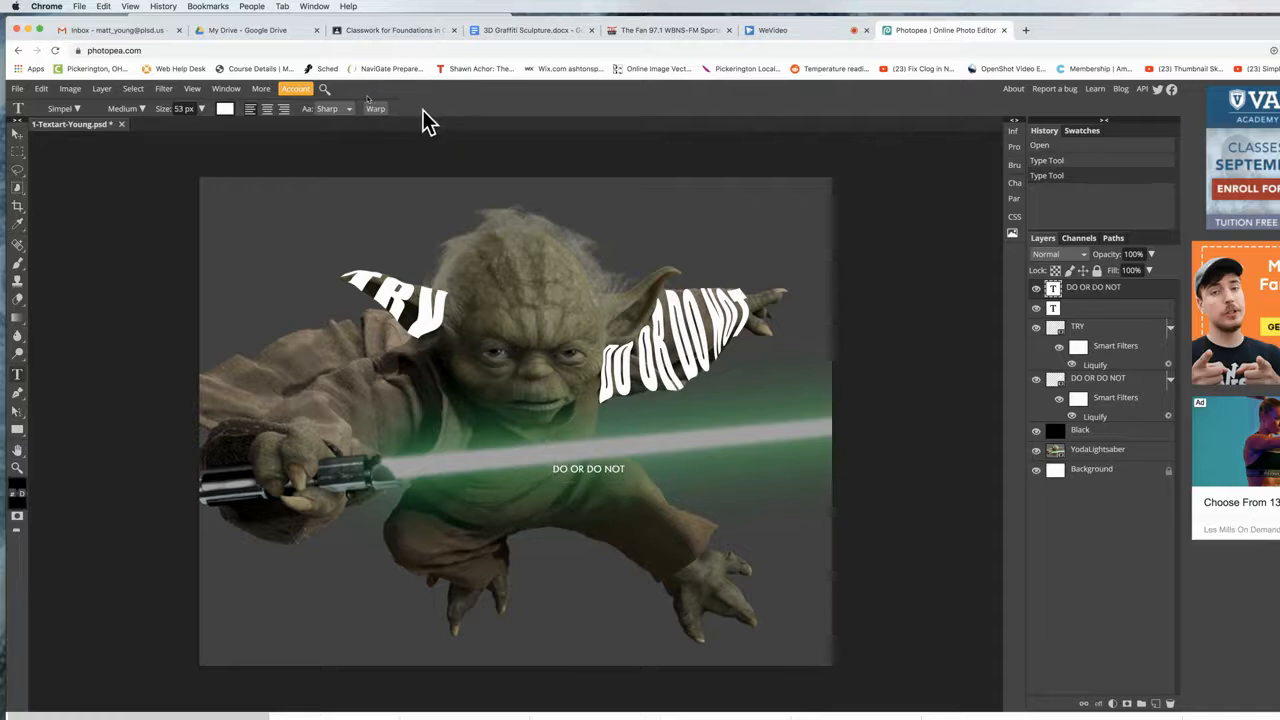
Scale up, stretch and rotate the new DO OR DO NOT text by about 34.5° to cover Yoda's leg below the lightsaber.
click(18, 135)
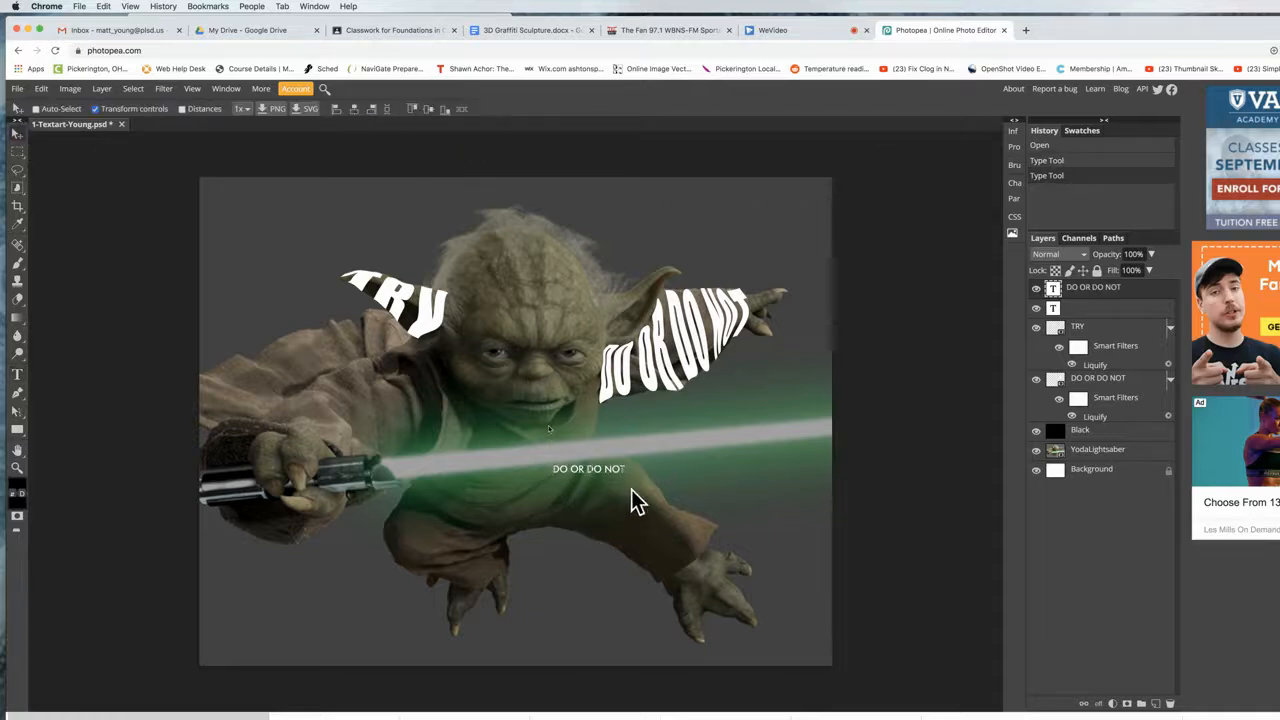
drag(626, 476, 700, 532)
drag(708, 455, 685, 549)
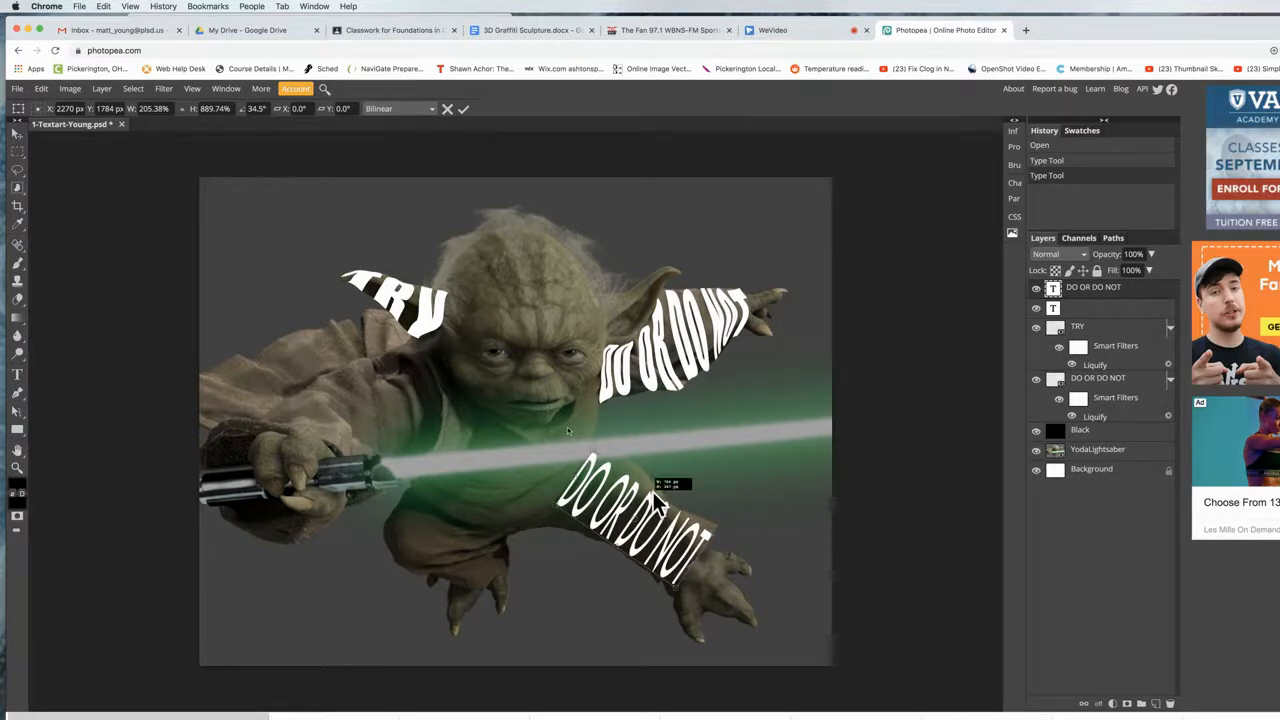
drag(652, 492, 661, 484)
drag(634, 546, 695, 560)
key(Return)
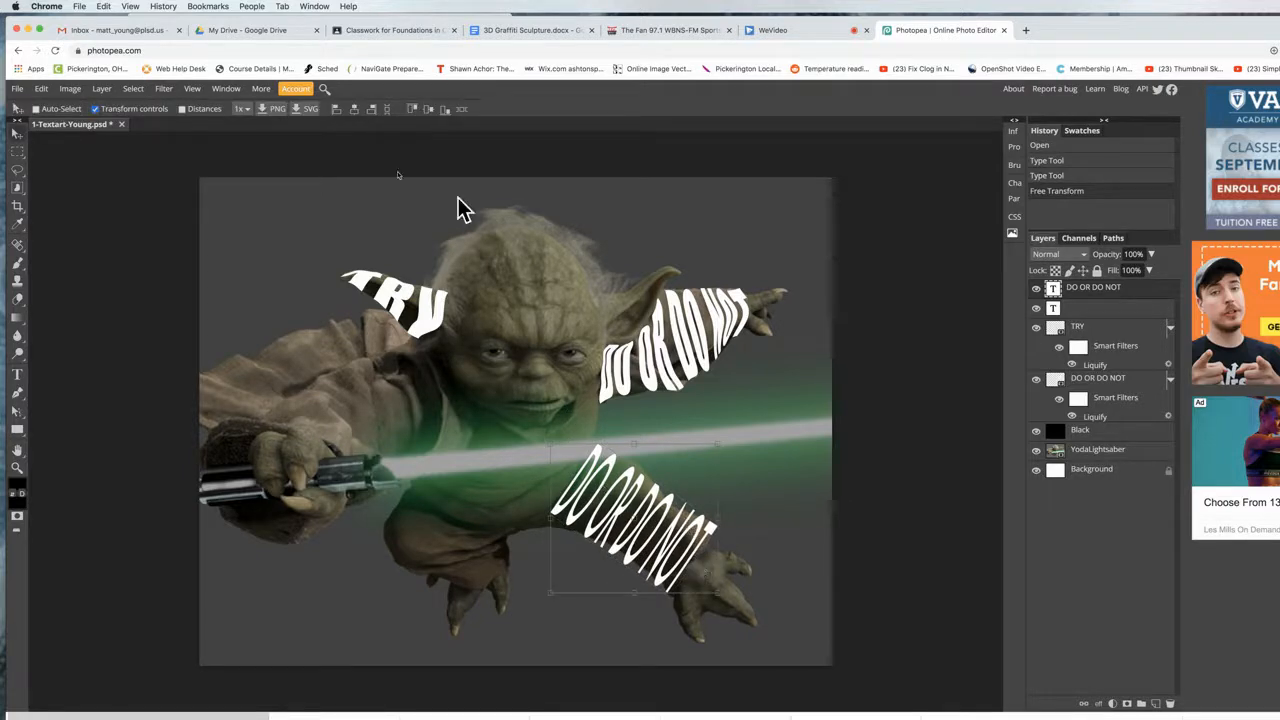
Open the leg text in the Liquify filter, accepting rasterization of the layer, and show the background image behind it.
click(164, 90)
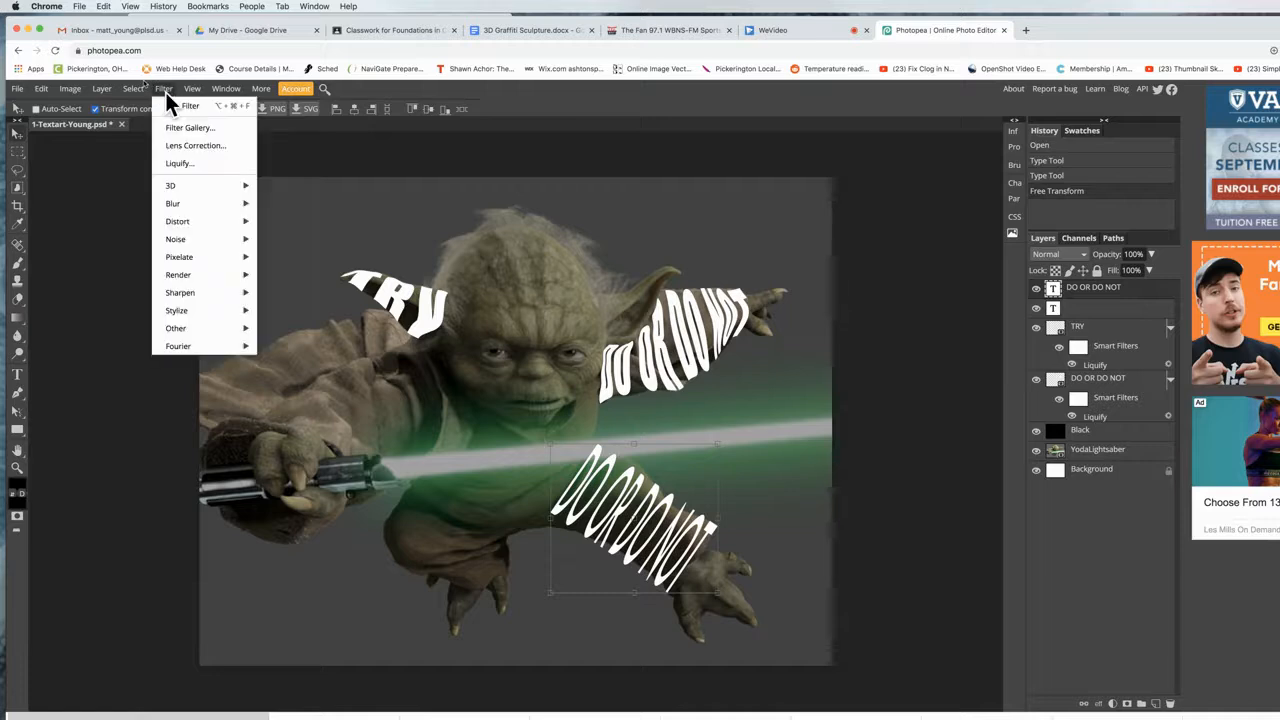
click(176, 166)
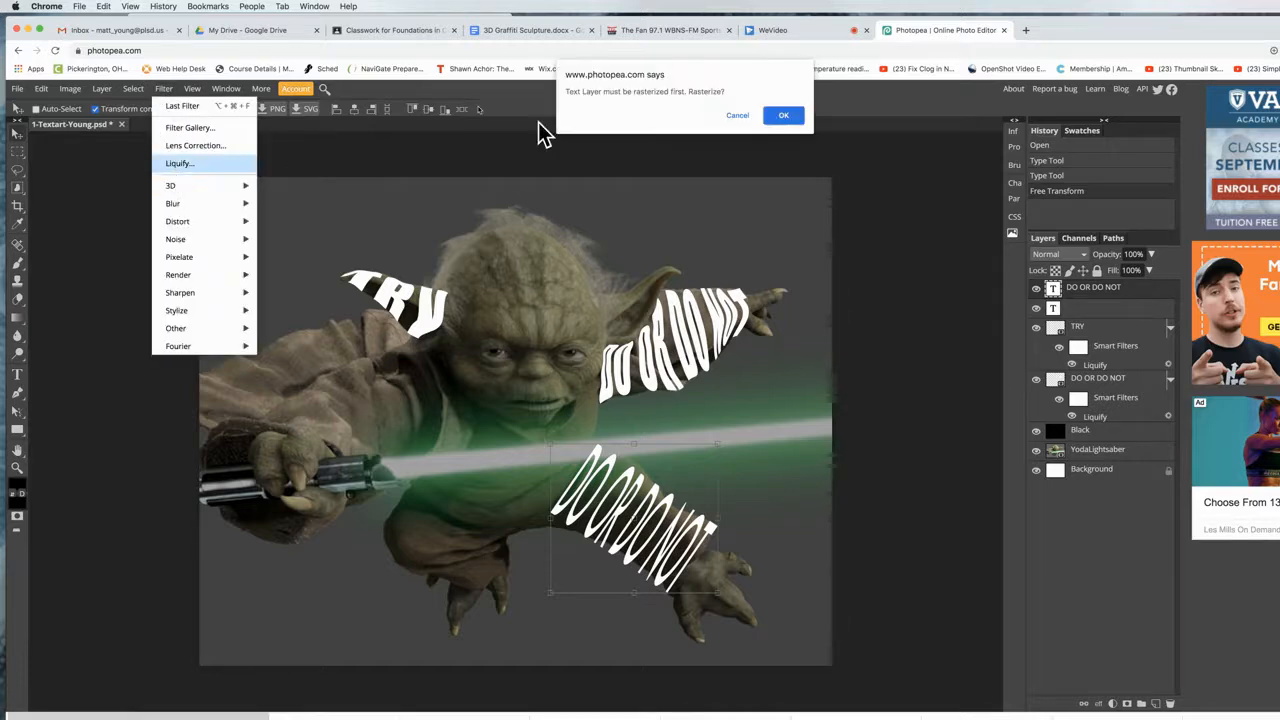
click(786, 114)
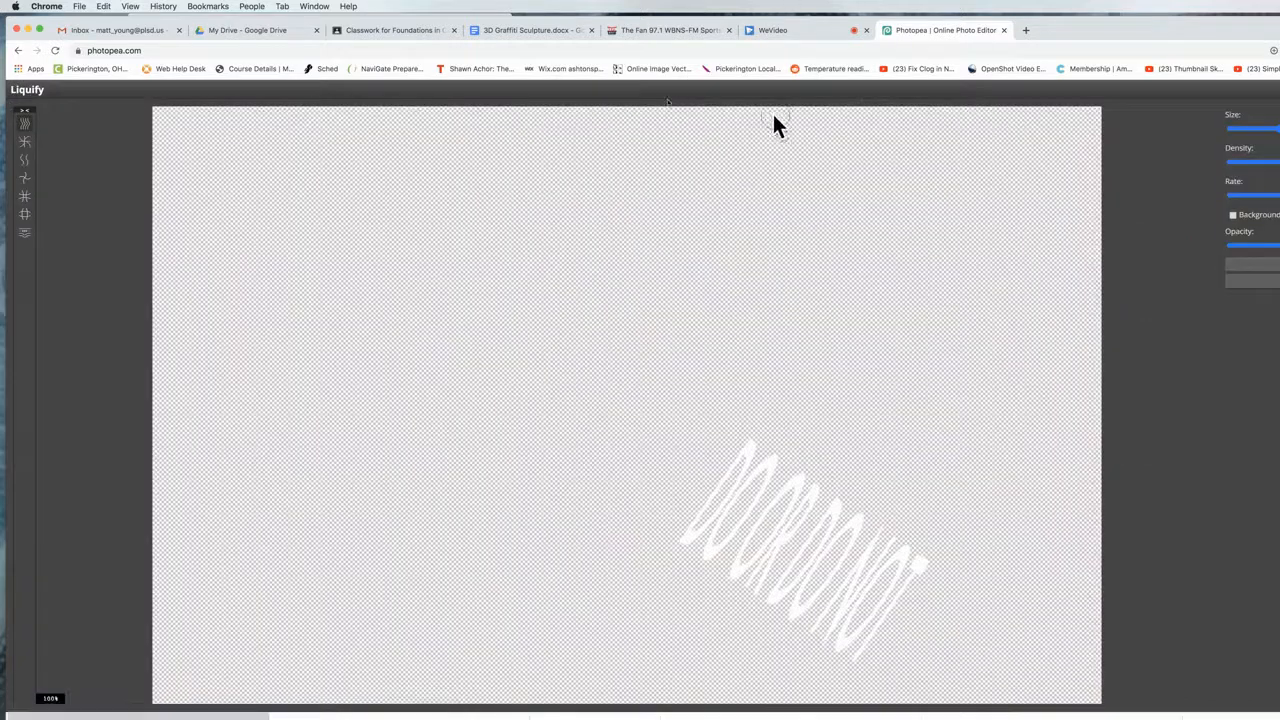
drag(1190, 22, 979, 21)
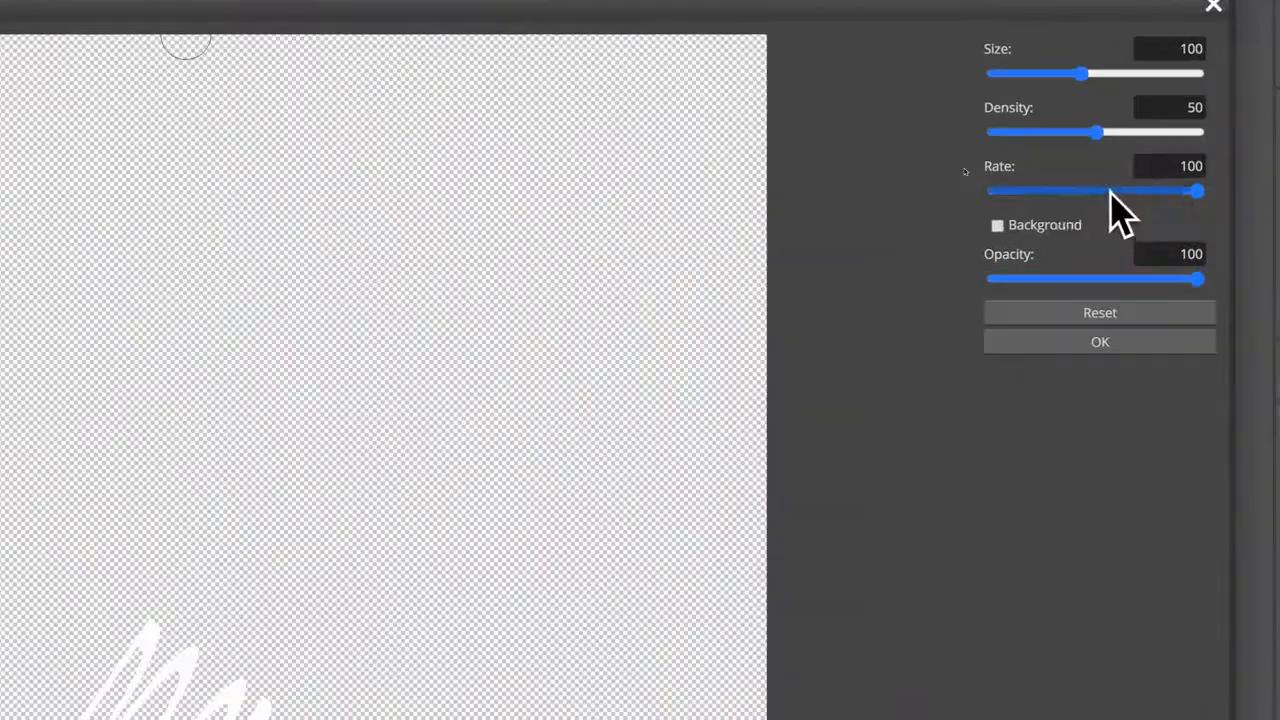
click(997, 226)
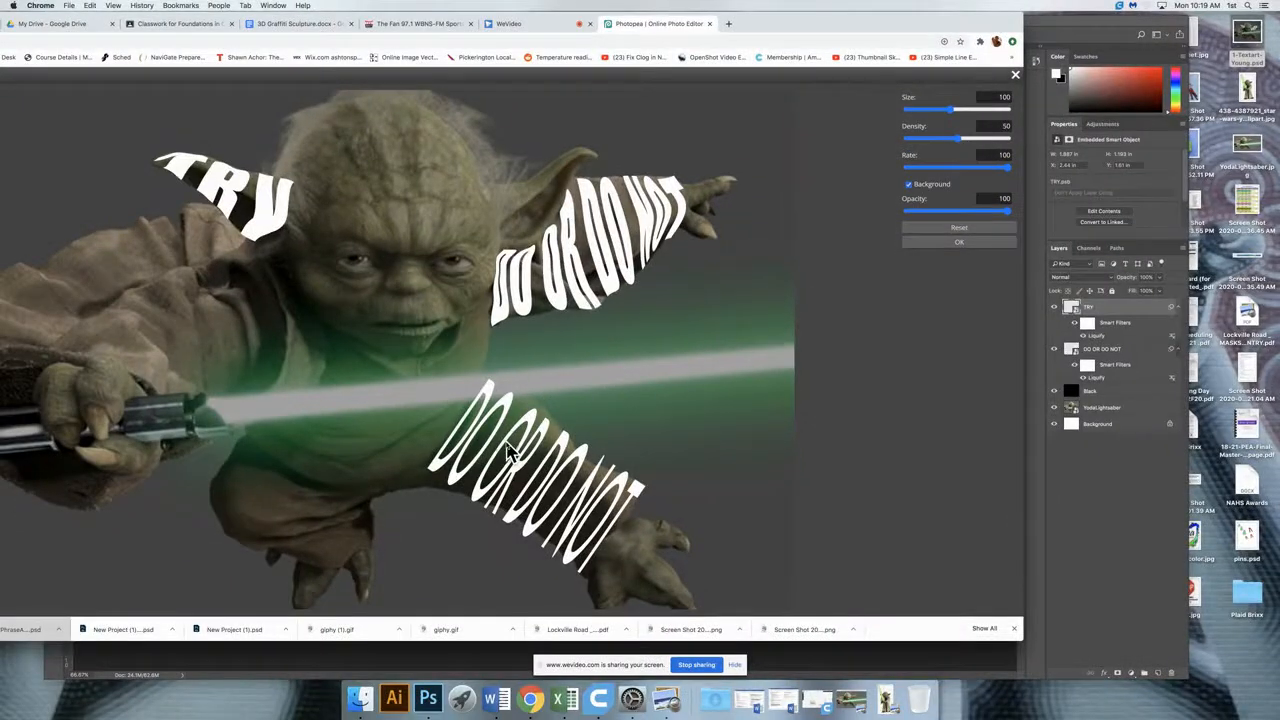
Enlarge the Liquify brush to 600, push the first letters of the leg text to follow the leg's contour and apply the filter.
key(bracketright)
key(bracketright)
key(bracketright)
key(bracketright)
key(bracketright)
mouse_move(450, 458)
mouse_down()
mouse_move(441, 480)
mouse_move(465, 511)
mouse_up()
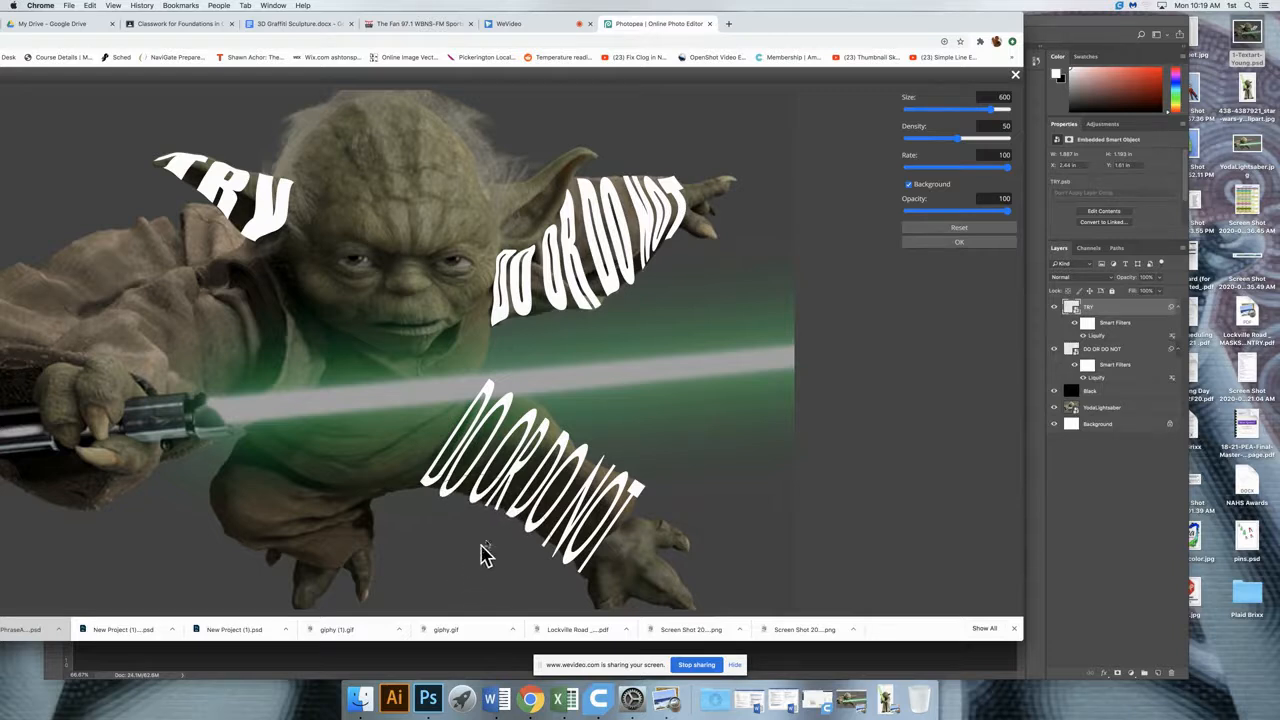
click(947, 249)
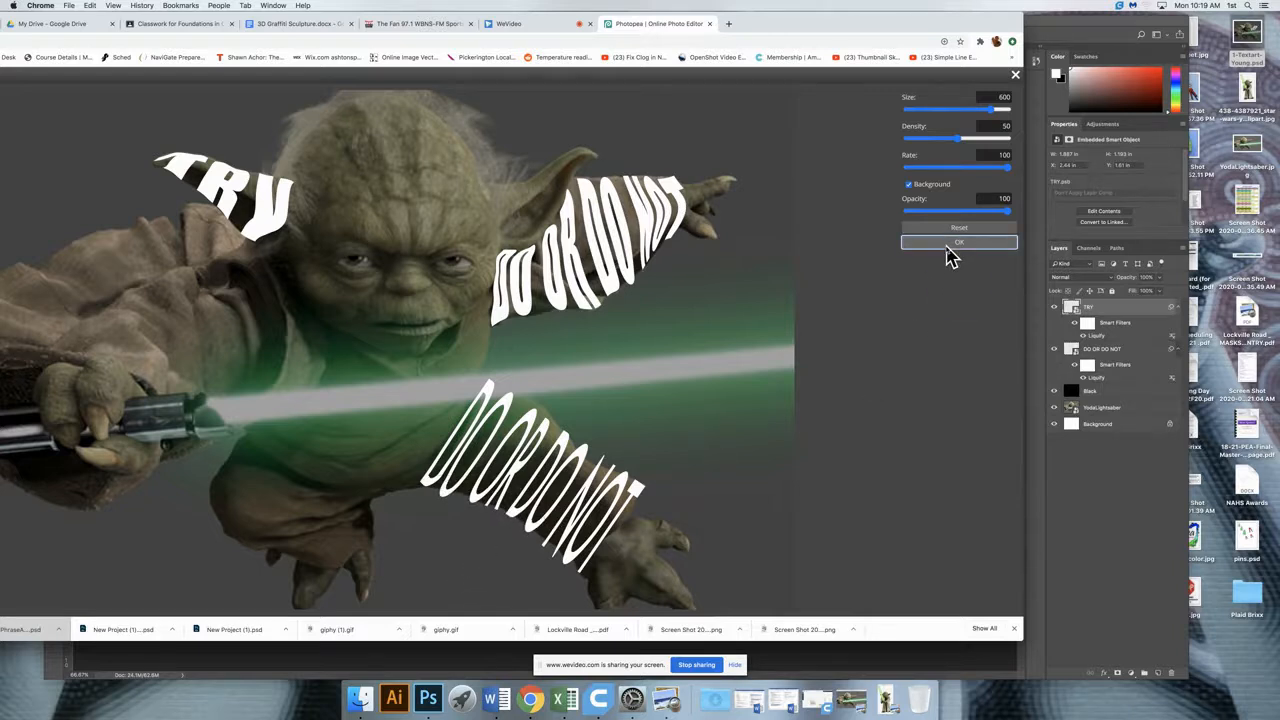
Move the browser window back fully into view and save the project as a PSD.
drag(804, 18, 989, 29)
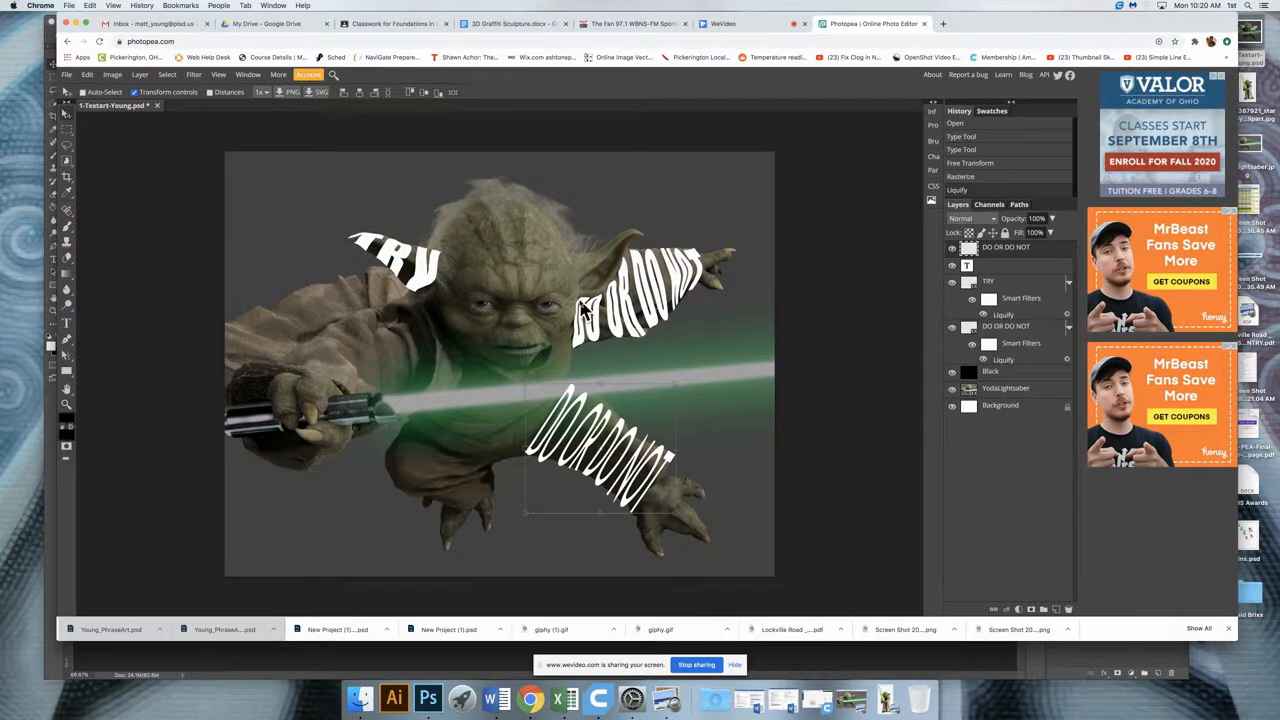
click(69, 76)
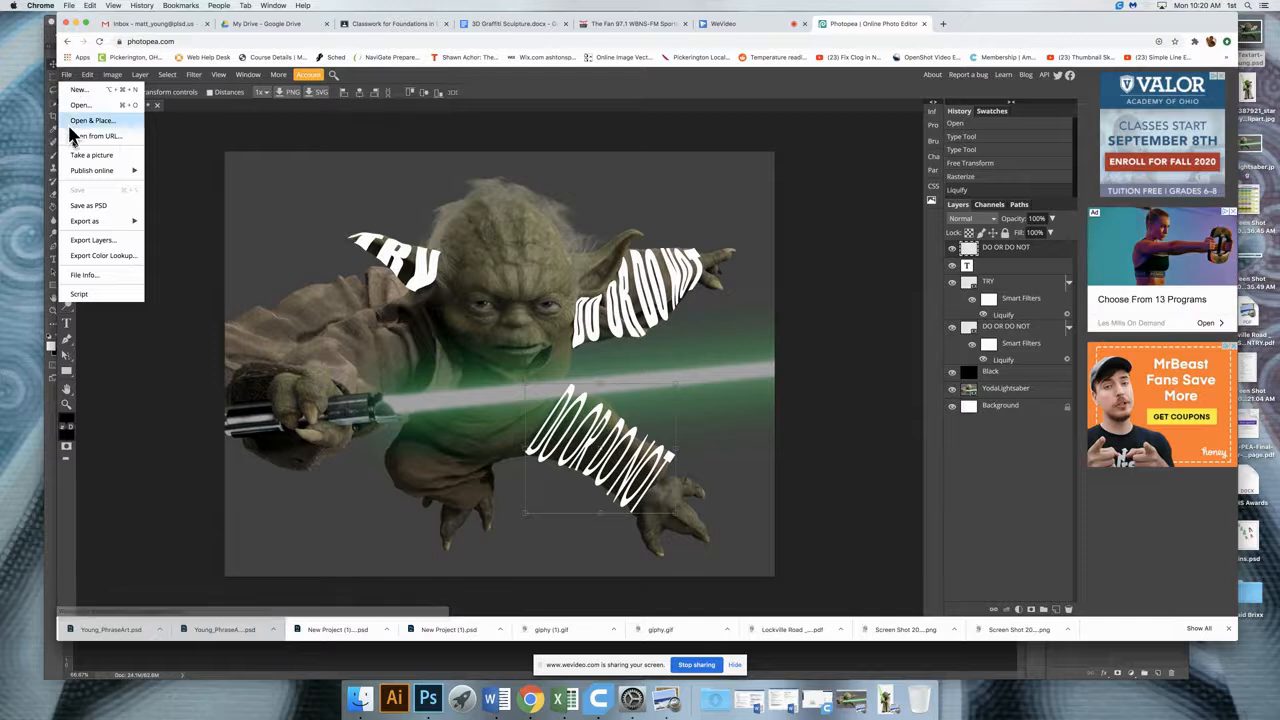
click(91, 206)
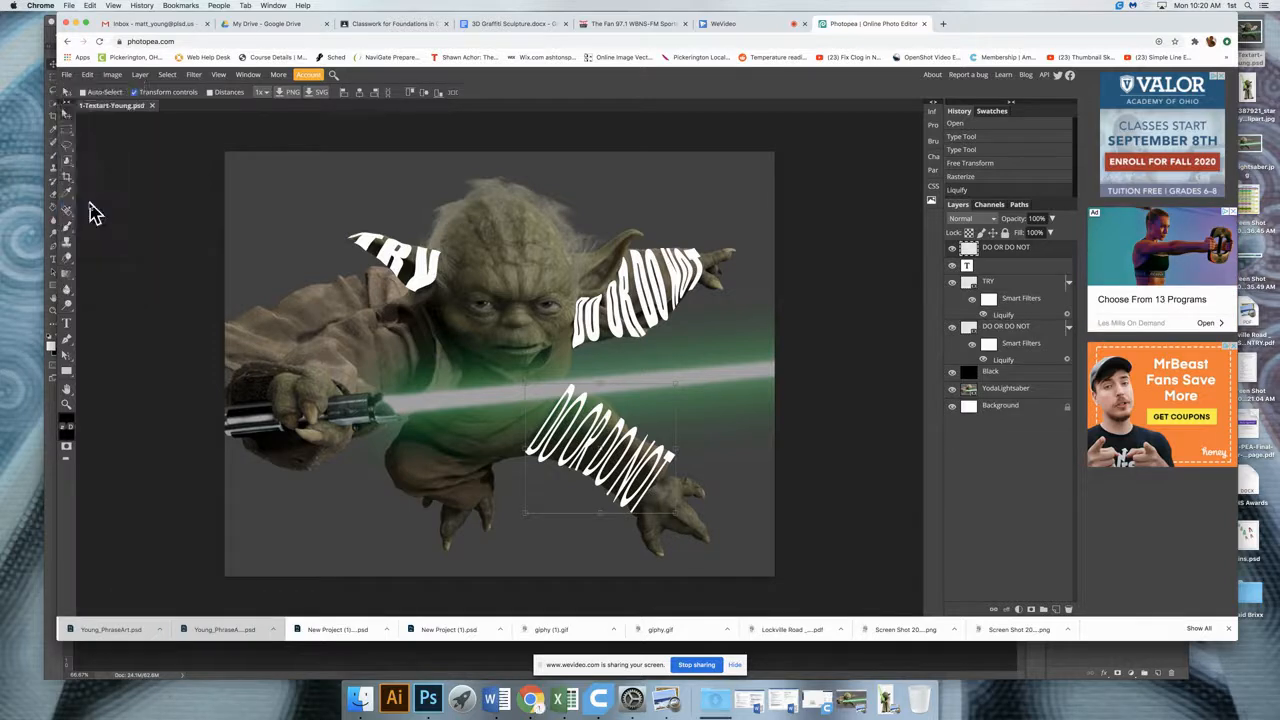